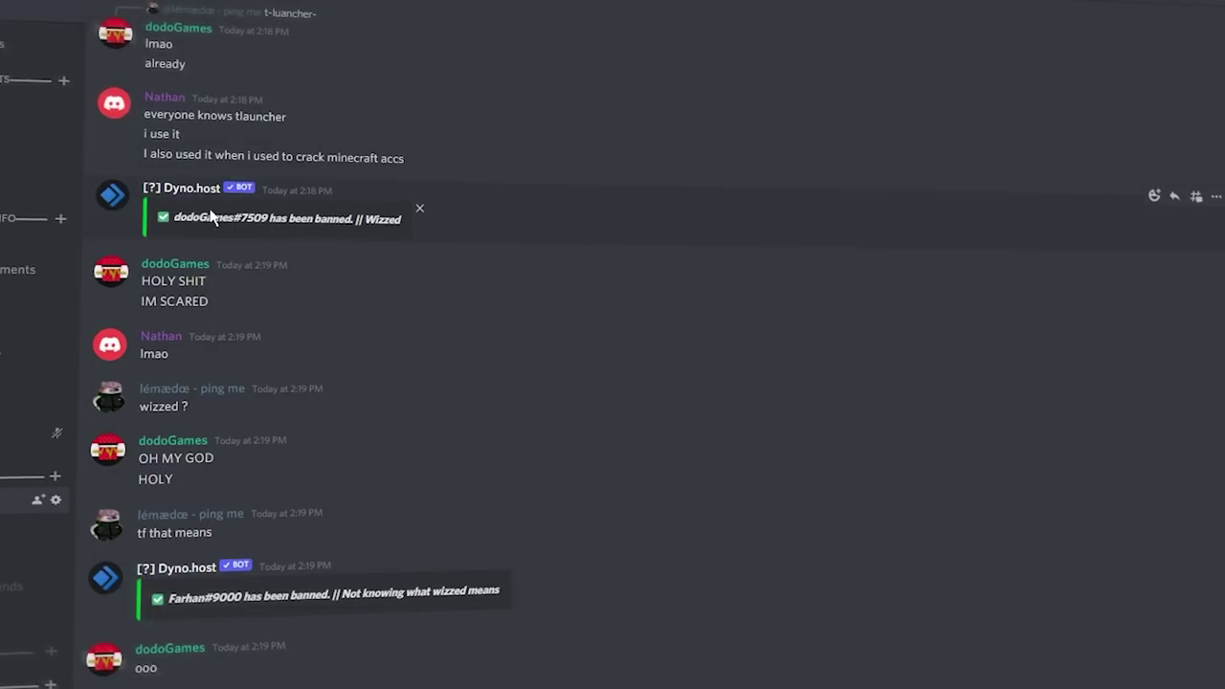
Examine the Dyno bot's ban messages in the general channel, and leave Discord for the browser.
{"action": "scroll", "coordinate": [211, 218], "scroll_direction": "up", "scroll_amount": 2}
{"action": "scroll", "coordinate": [232, 251], "scroll_direction": "down", "scroll_amount": 3}
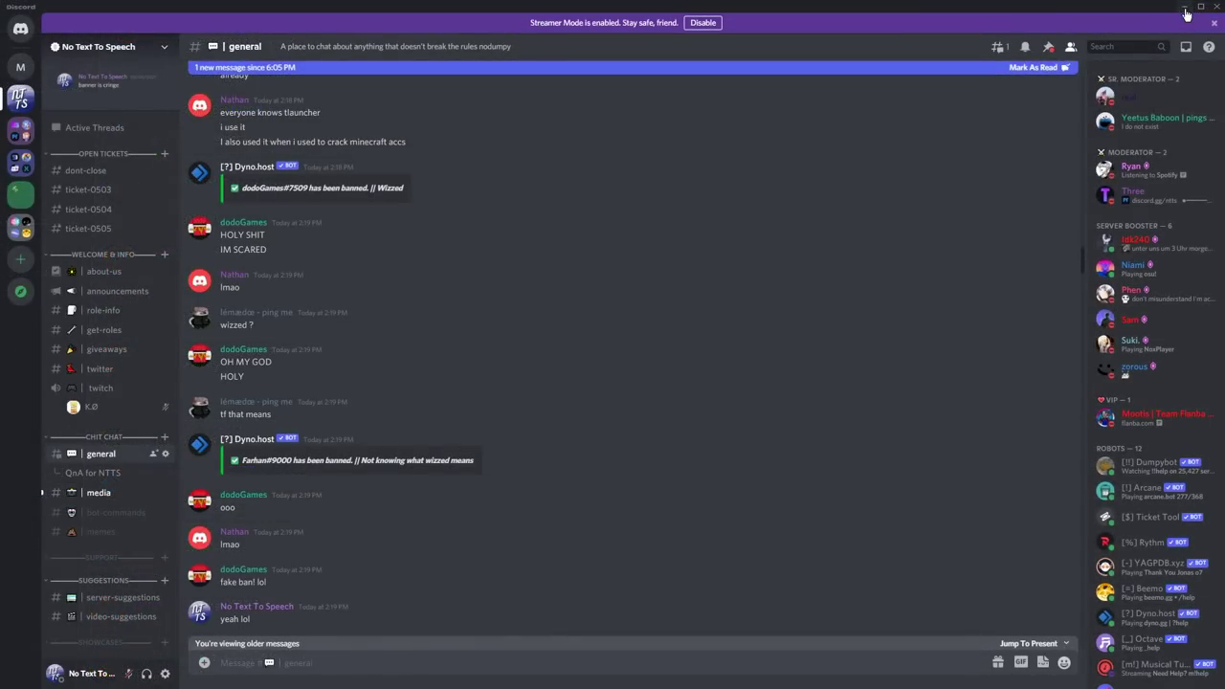
{"action": "left_click", "coordinate": [1186, 11]}
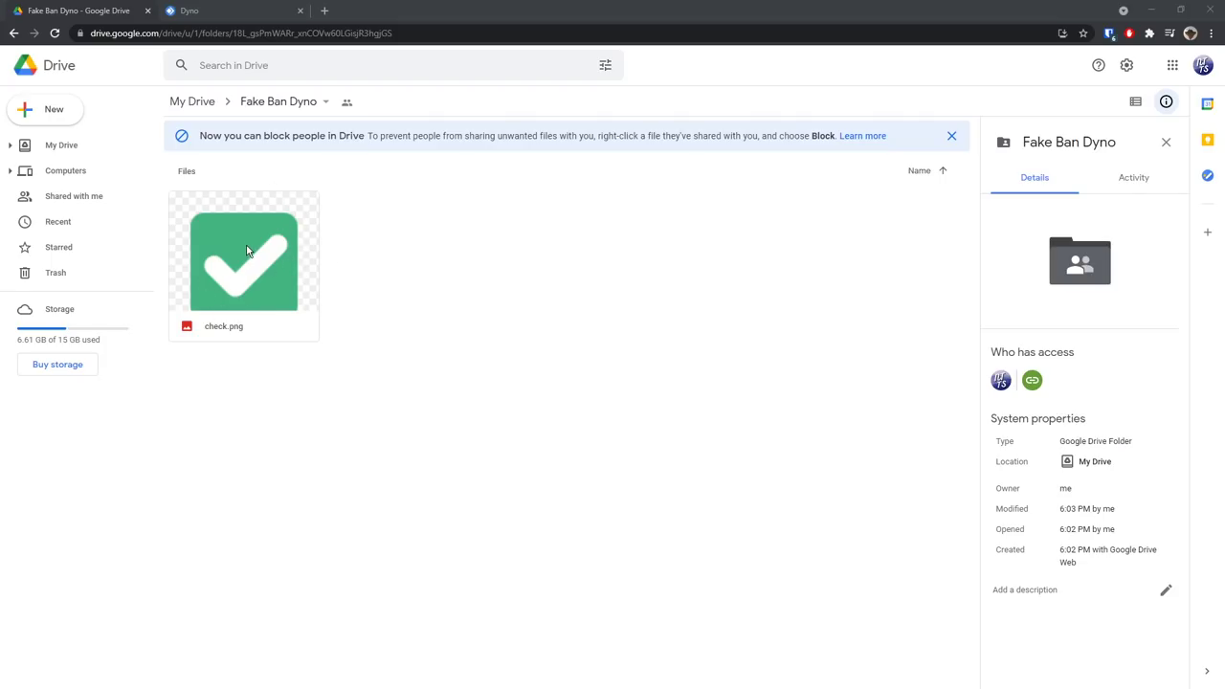
Check the download options for check.png and for the Fake Ban Dyno folder.
{"action": "right_click", "coordinate": [257, 274]}
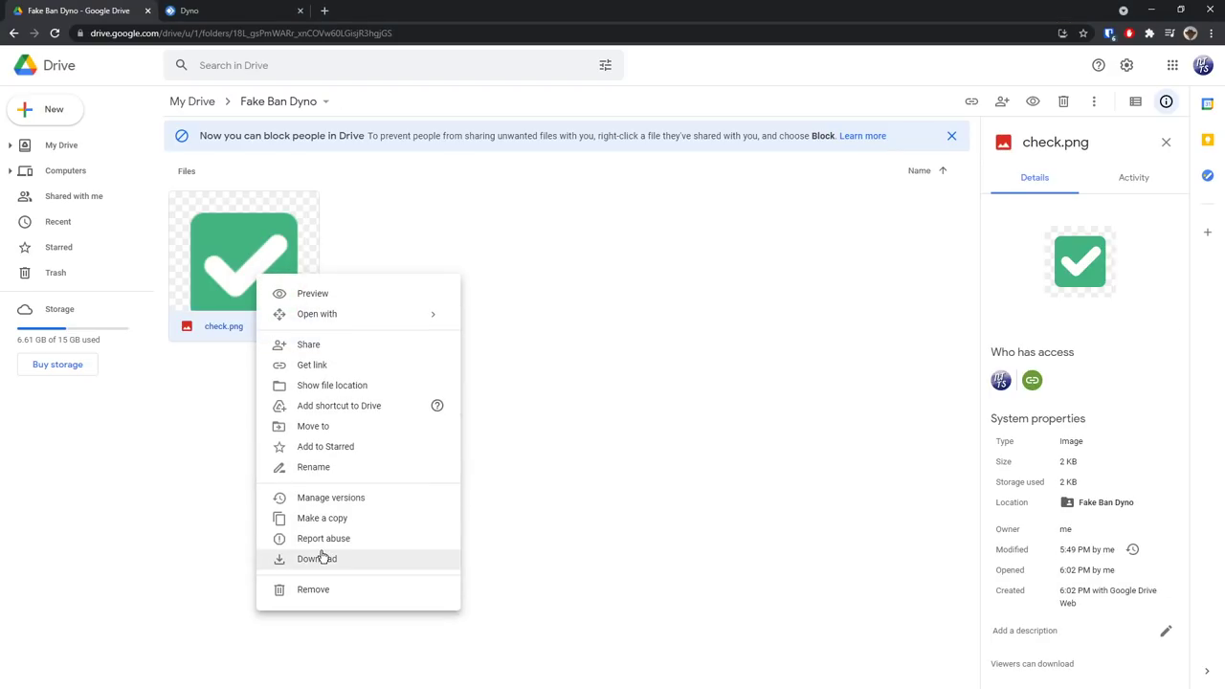
{"action": "left_click", "coordinate": [426, 184]}
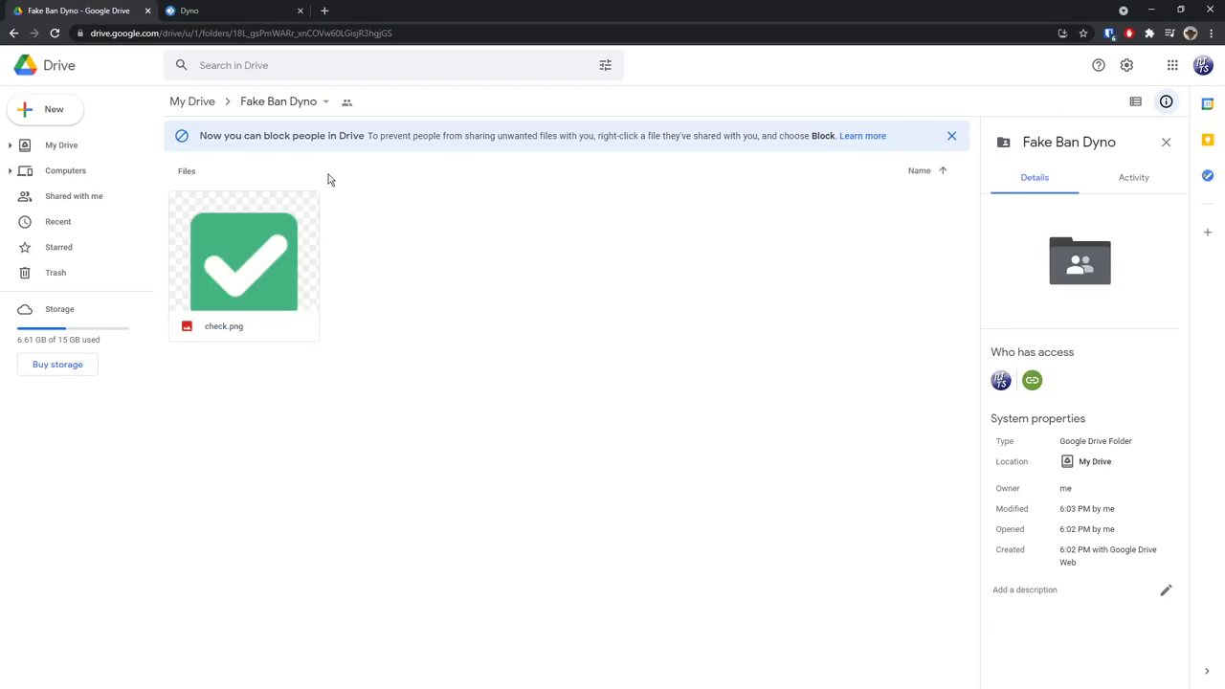
{"action": "left_click", "coordinate": [320, 103]}
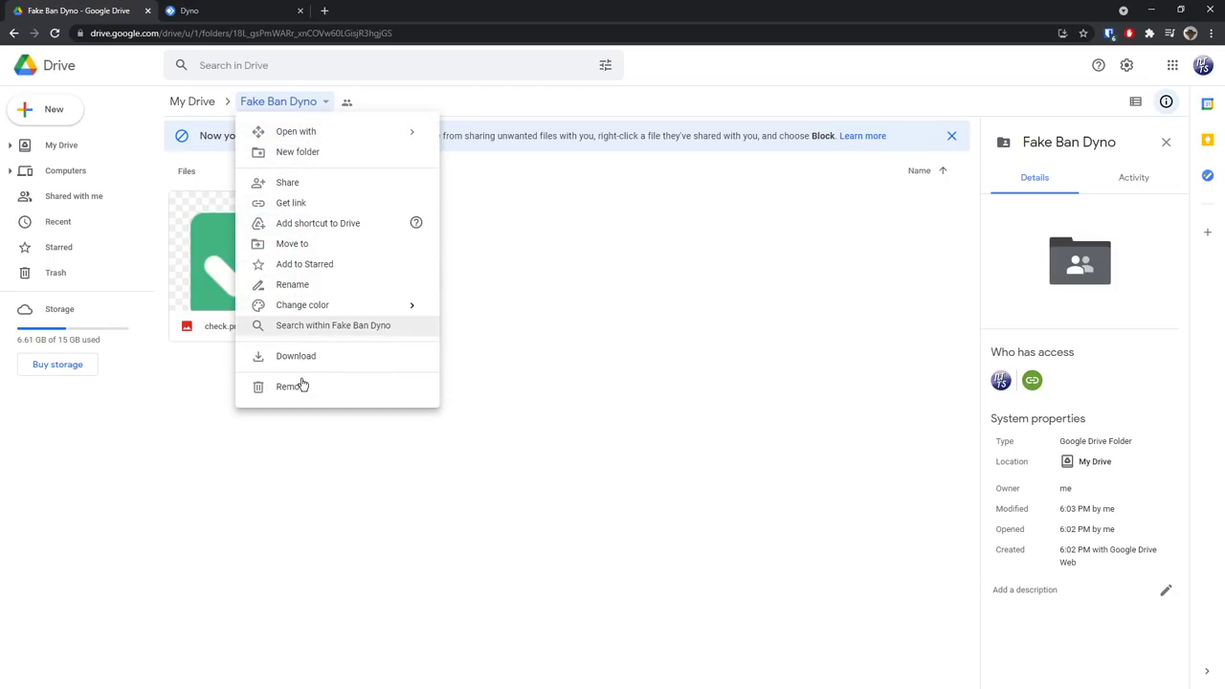
{"action": "left_click", "coordinate": [667, 352]}
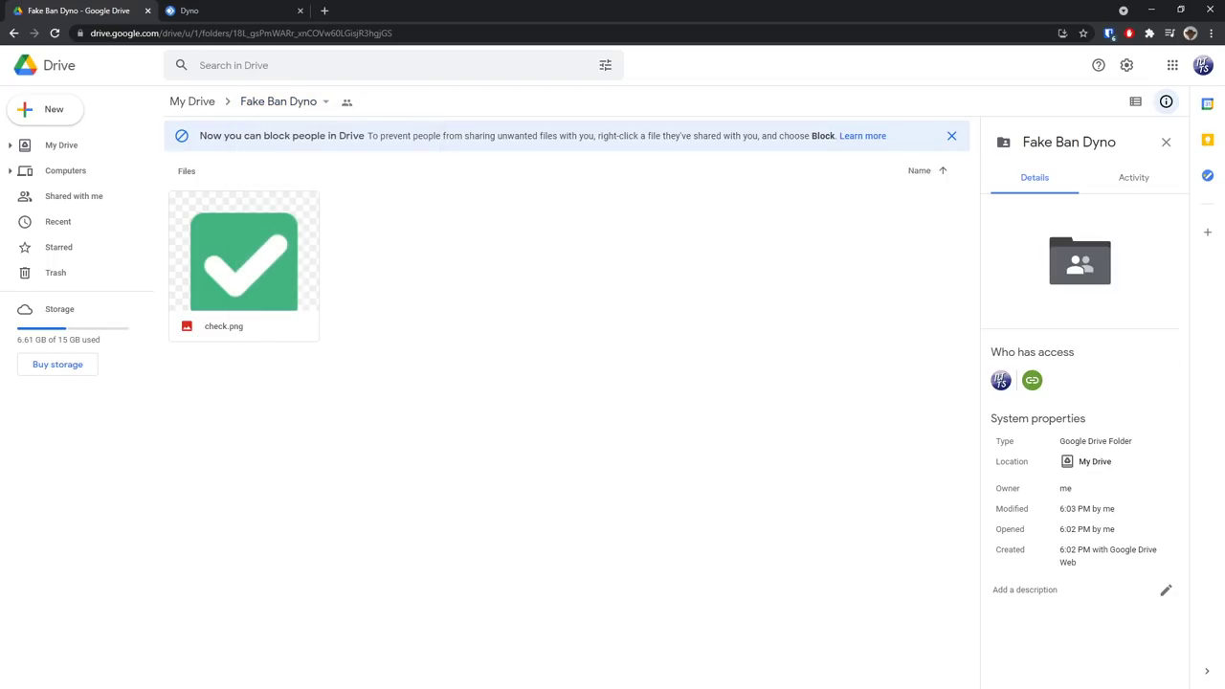
Switch to Discord and look for the check emoji in the No Text To Speech server's emoji settings.
{"action": "key", "text": "alt+Tab"}
{"action": "left_click", "coordinate": [87, 48]}
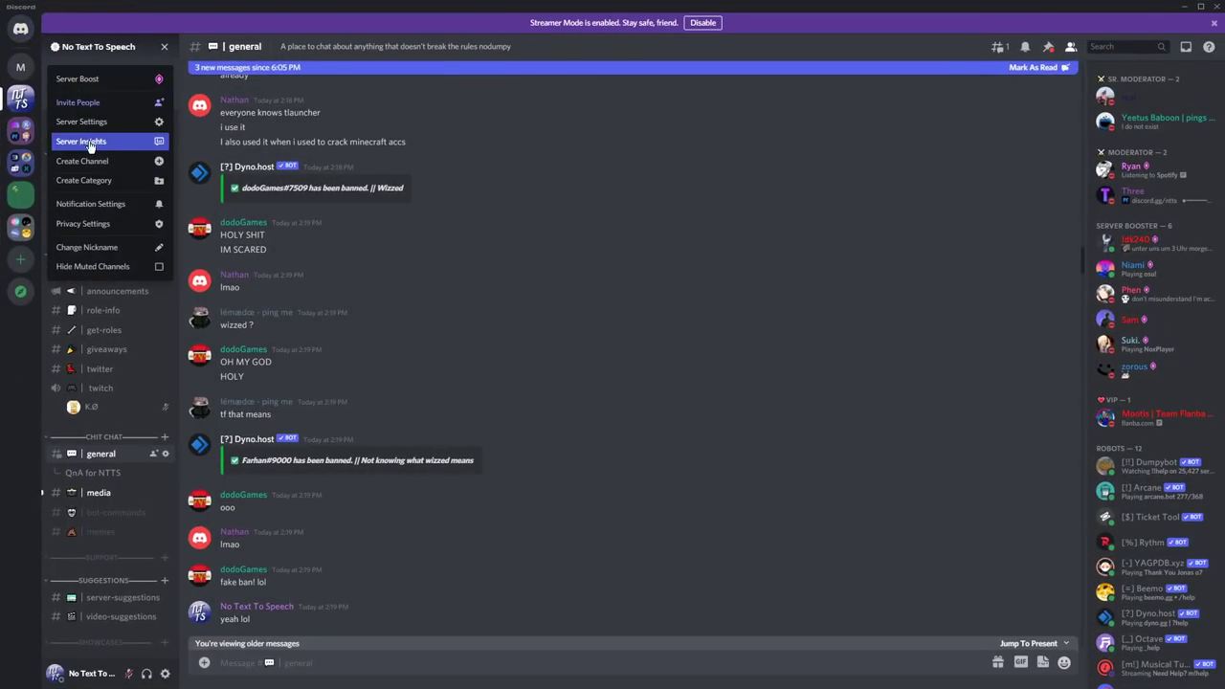
{"action": "left_click", "coordinate": [65, 121]}
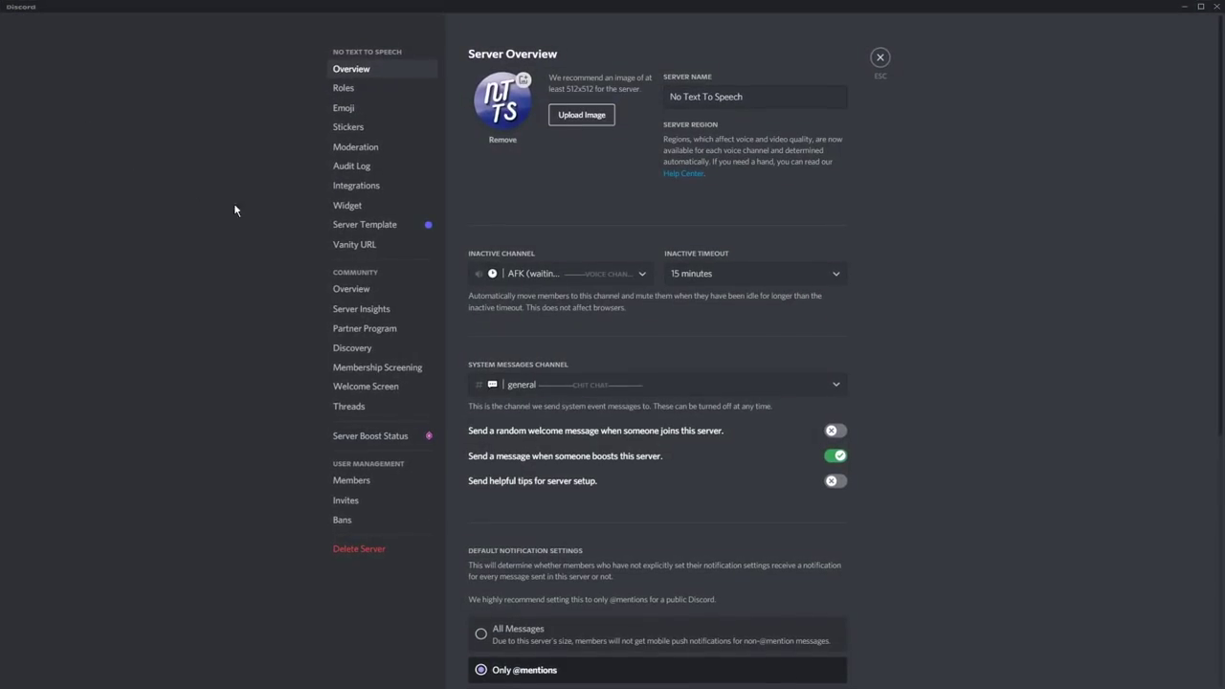
{"action": "left_click", "coordinate": [352, 112]}
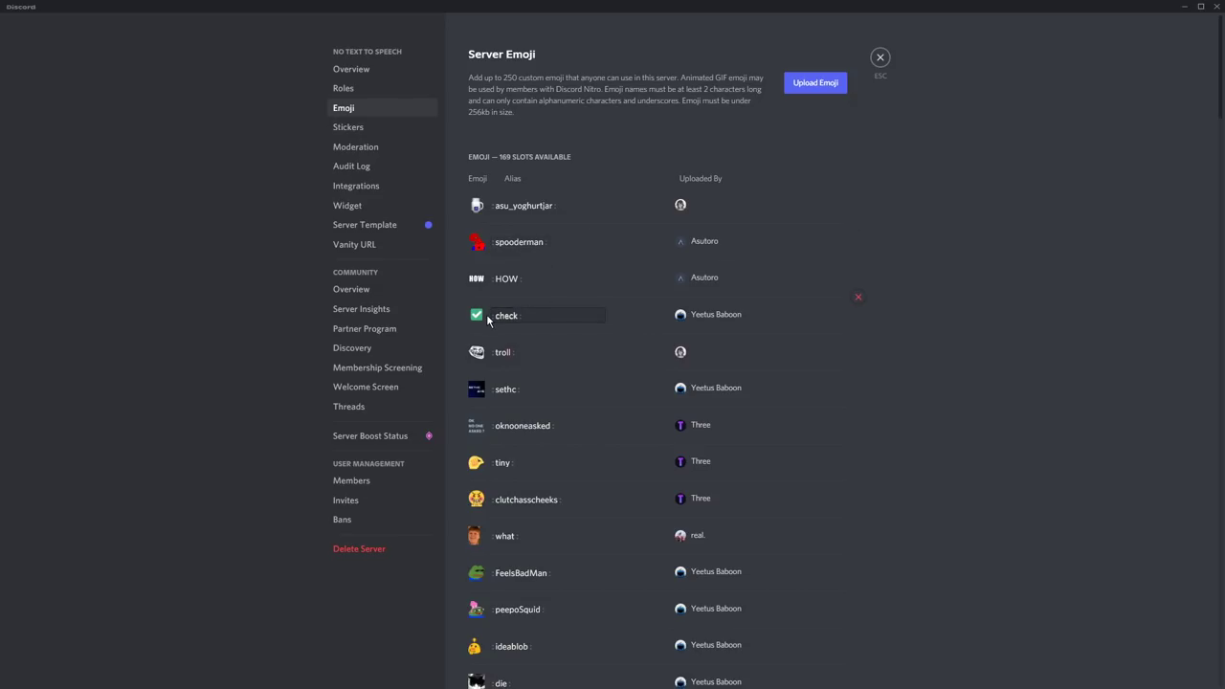
{"action": "left_click", "coordinate": [880, 58]}
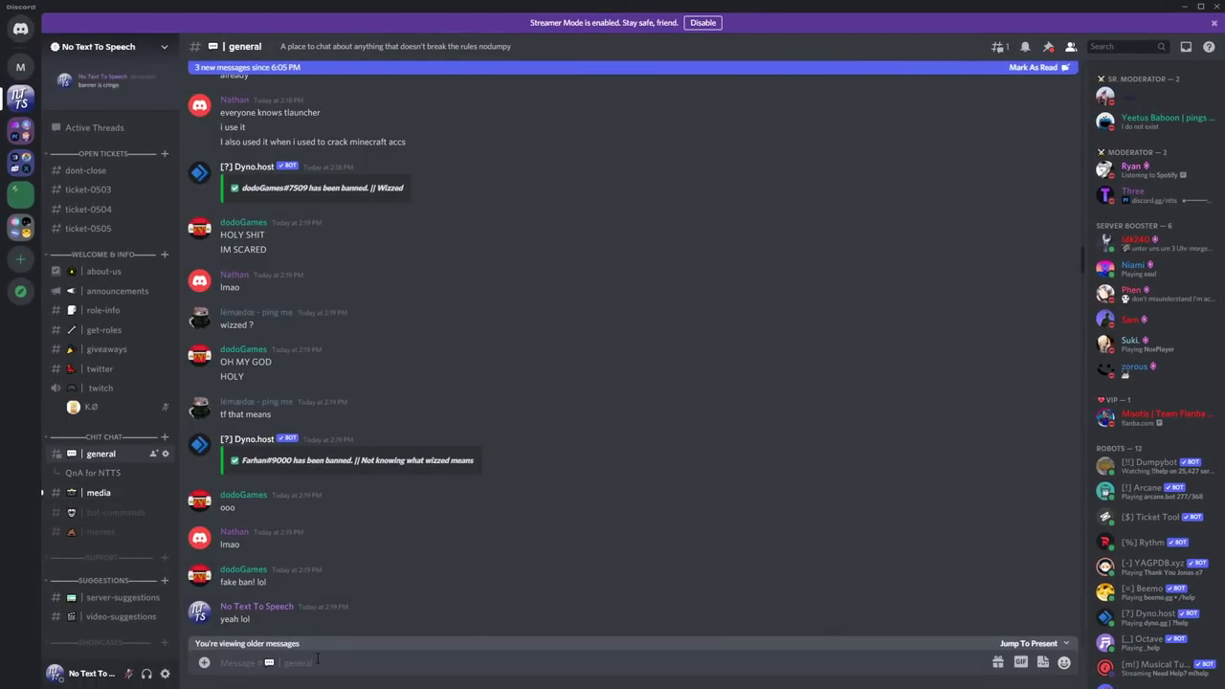
Enter a backslash and the server's check emoji in the general channel's message box, and copy the emoji's code without the backslash.
{"action": "type", "text": "\\"}
{"action": "left_click", "coordinate": [1063, 666]}
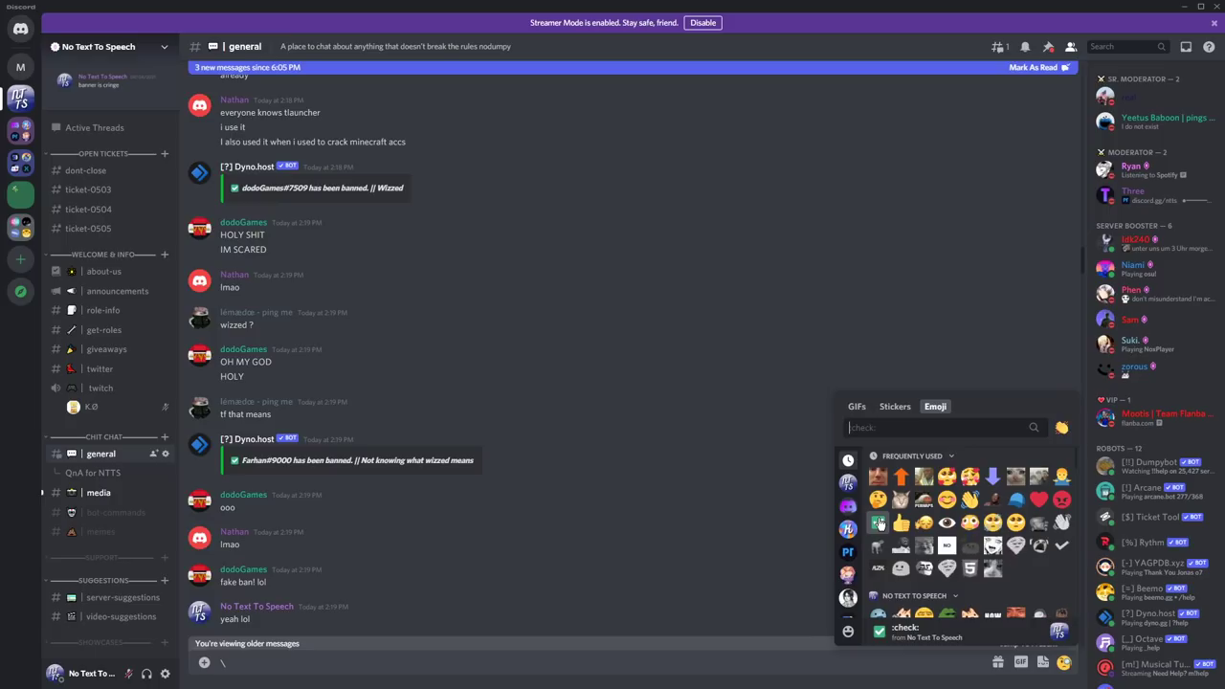
{"action": "left_click", "coordinate": [878, 523]}
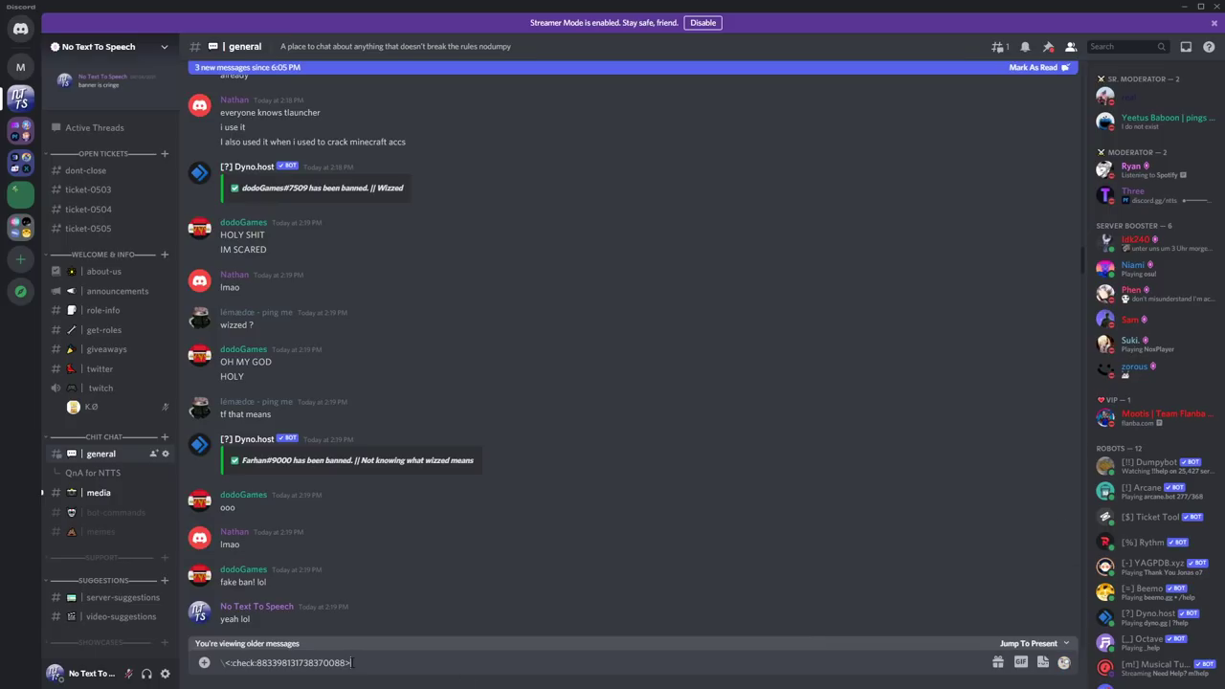
{"action": "left_click_drag", "start_coordinate": [351, 662], "coordinate": [226, 663]}
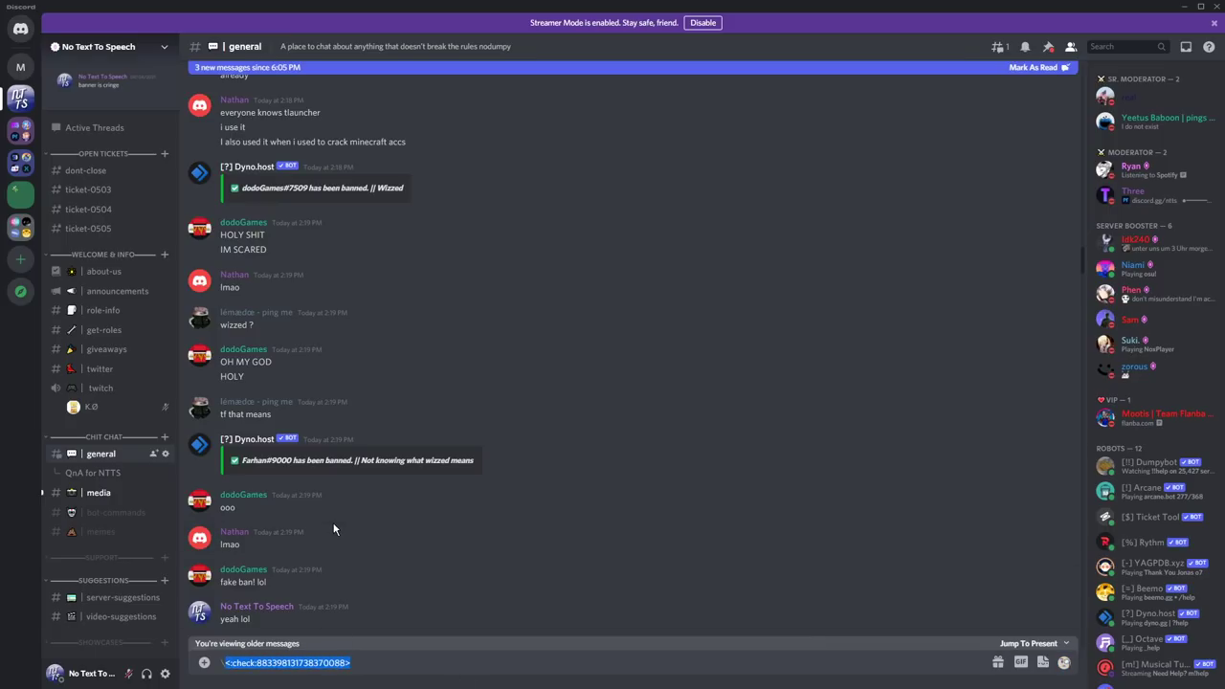
Switch to the Dyno dashboard in the browser and start a new custom command for the server.
{"action": "left_click", "coordinate": [1184, 9]}
{"action": "left_click", "coordinate": [235, 11]}
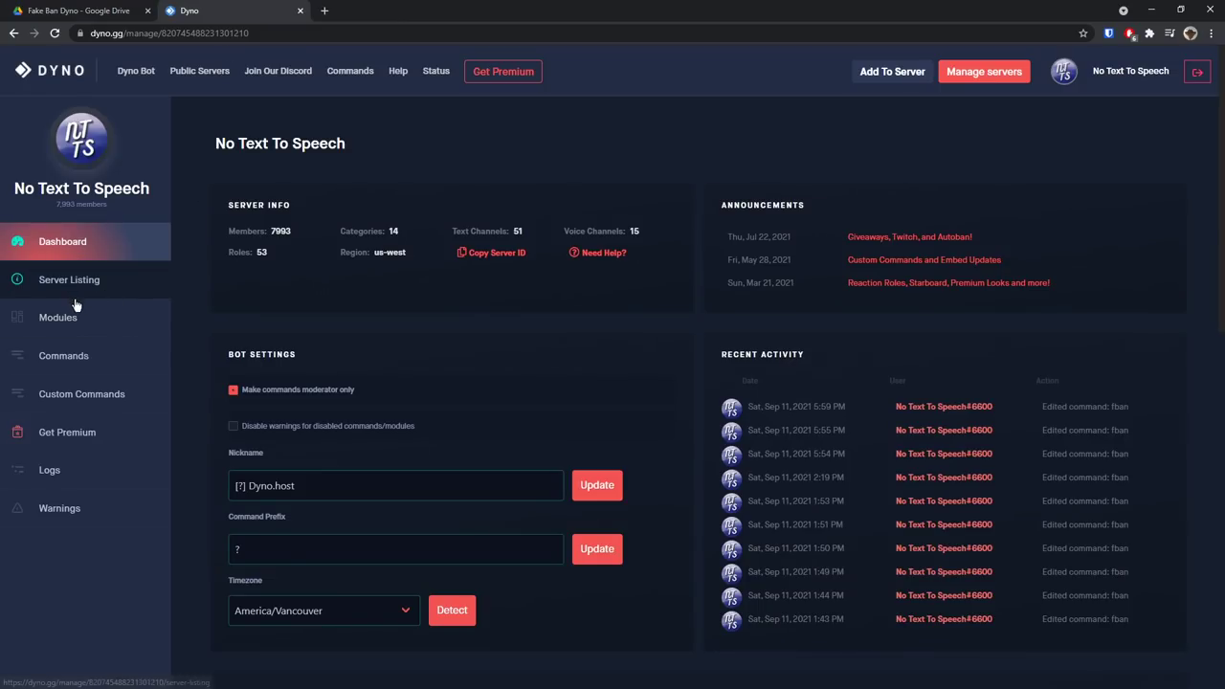
{"action": "left_click", "coordinate": [84, 400]}
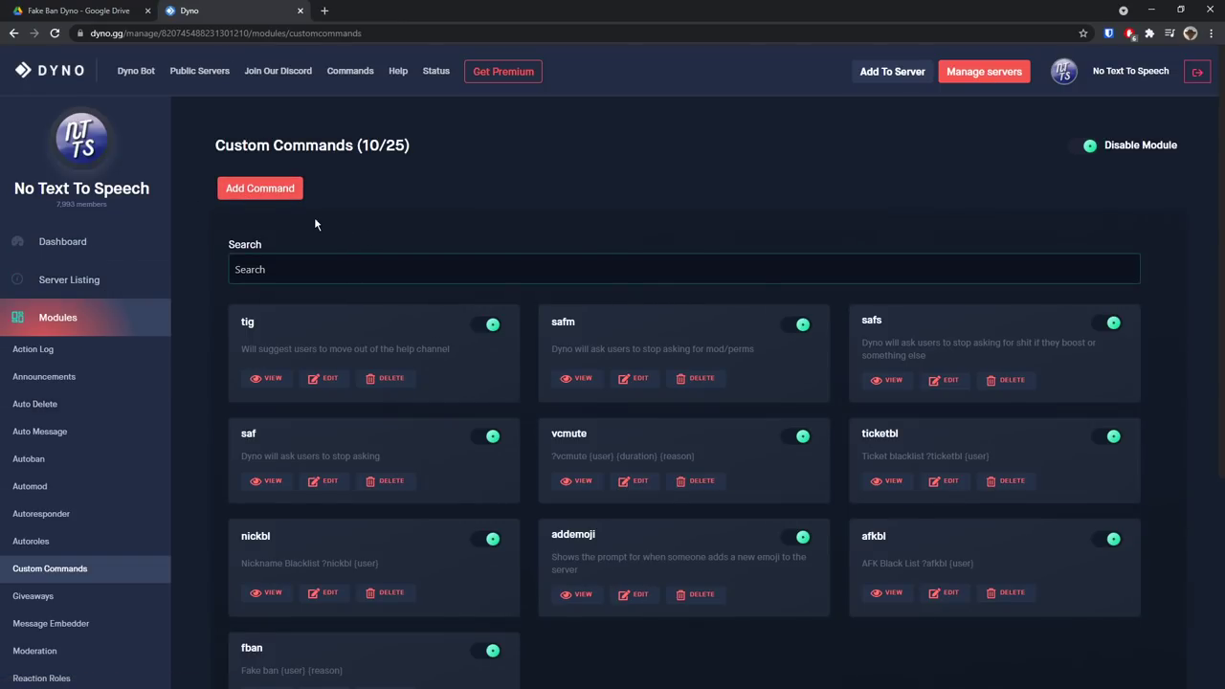
{"action": "left_click", "coordinate": [279, 189]}
Name the custom command fakeban and give it the description "fakeban {user} {reason}".
{"action": "left_click", "coordinate": [452, 150]}
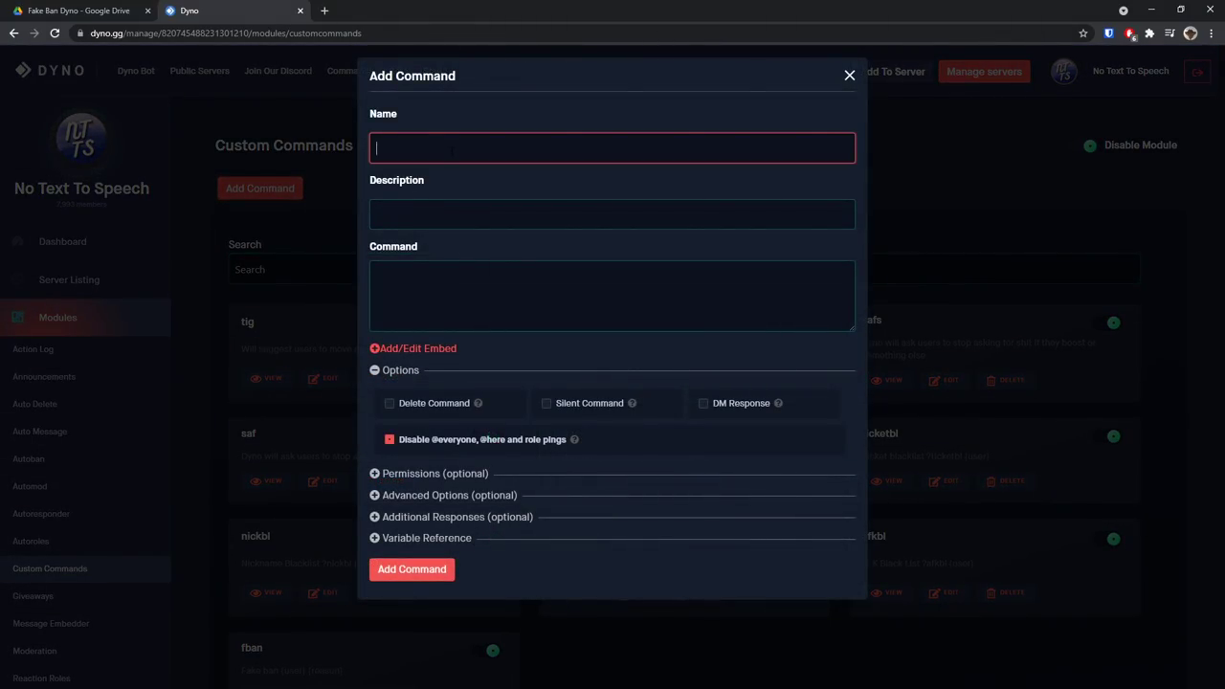
{"action": "type", "text": "fakeban"}
{"action": "key", "text": "Tab"}
{"action": "left_click", "coordinate": [450, 210]}
{"action": "type", "text": "fakeban {user} {reason"}
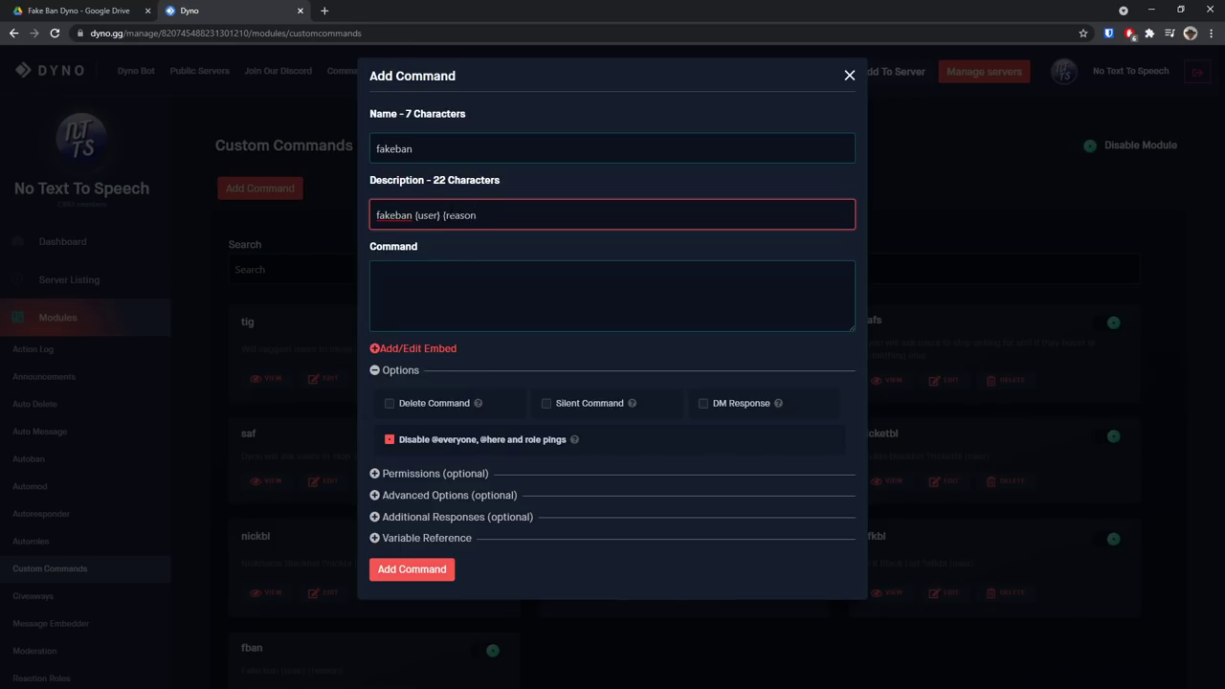
{"action": "type", "text": "}"}
Set the command's response to {noeveryone} and enable the Delete Command option.
{"action": "left_click", "coordinate": [418, 272]}
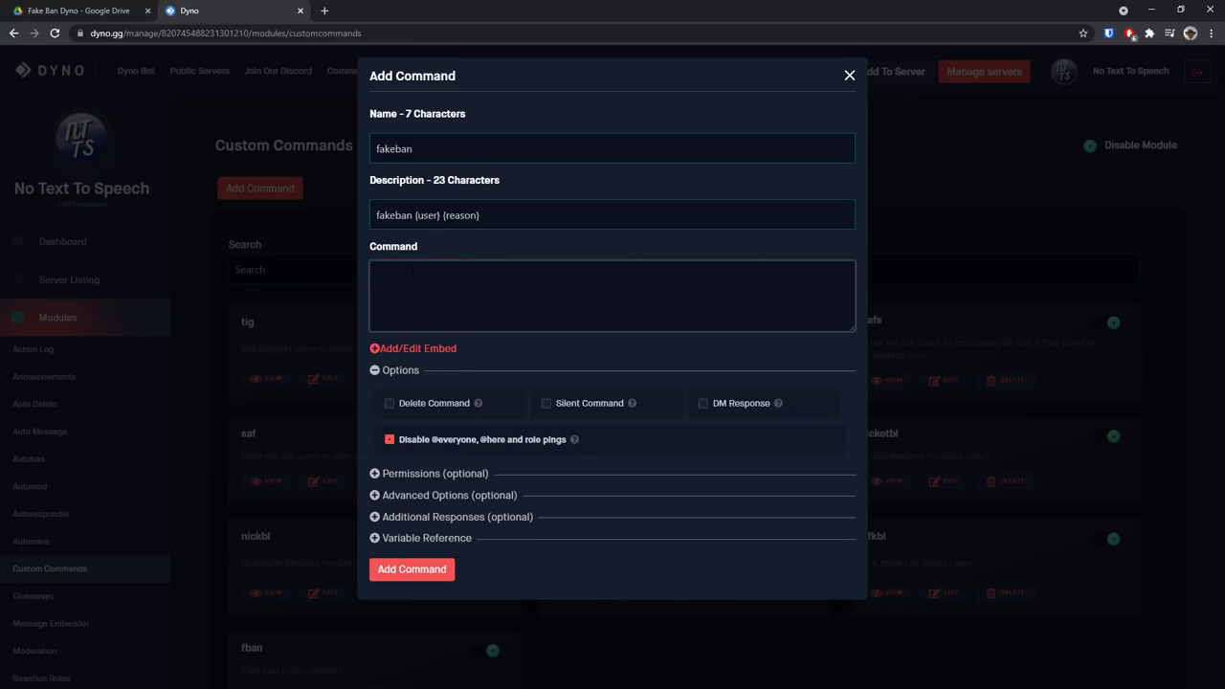
{"action": "type", "text": "{noeveryone}"}
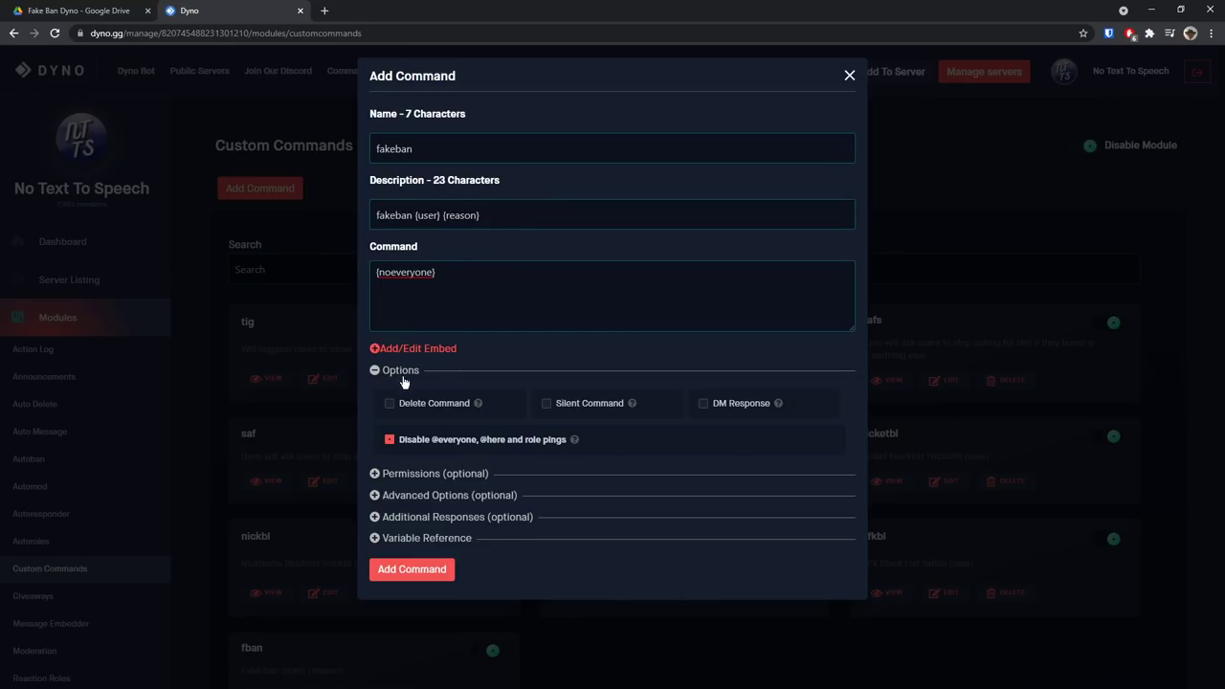
{"action": "left_click", "coordinate": [390, 404]}
Add an embed to the command and set its color to #43B581.
{"action": "left_click", "coordinate": [418, 351]}
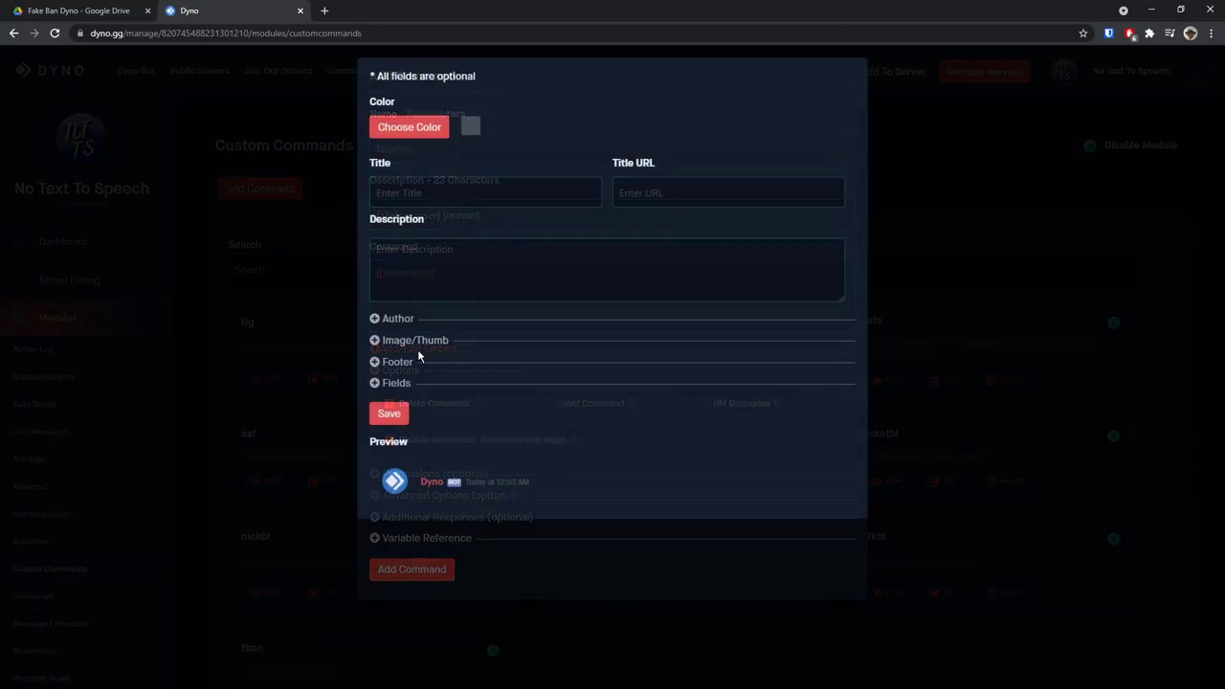
{"action": "left_click", "coordinate": [469, 128]}
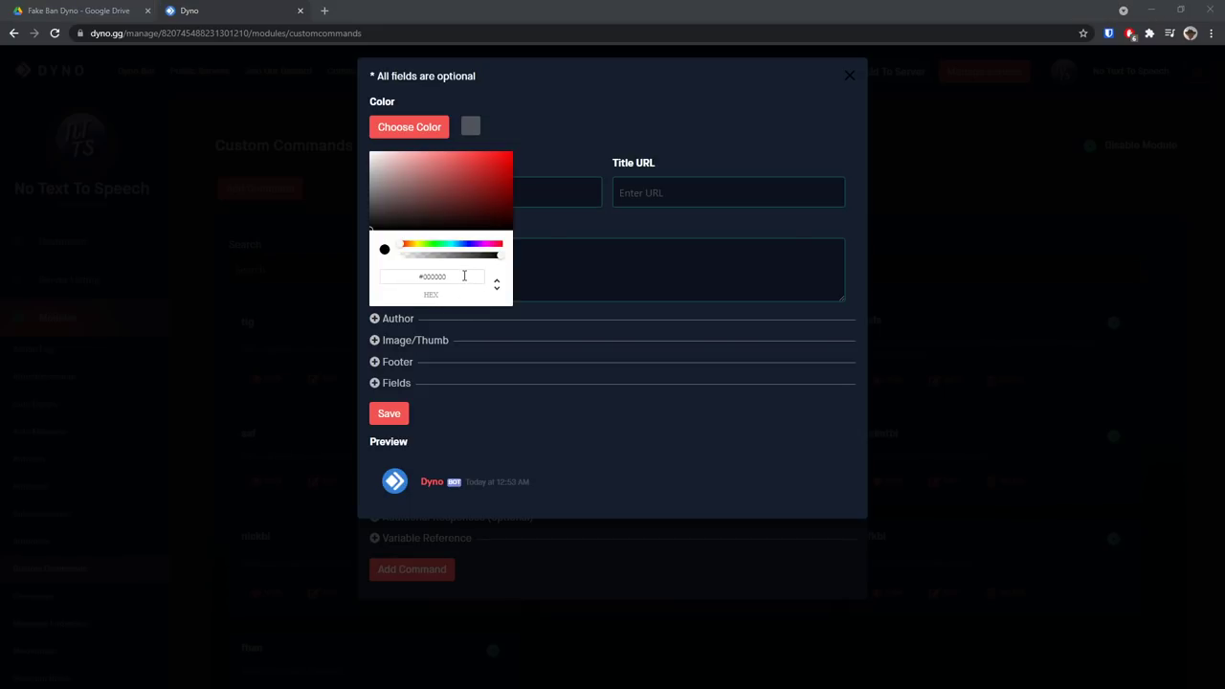
{"action": "left_click", "coordinate": [463, 275]}
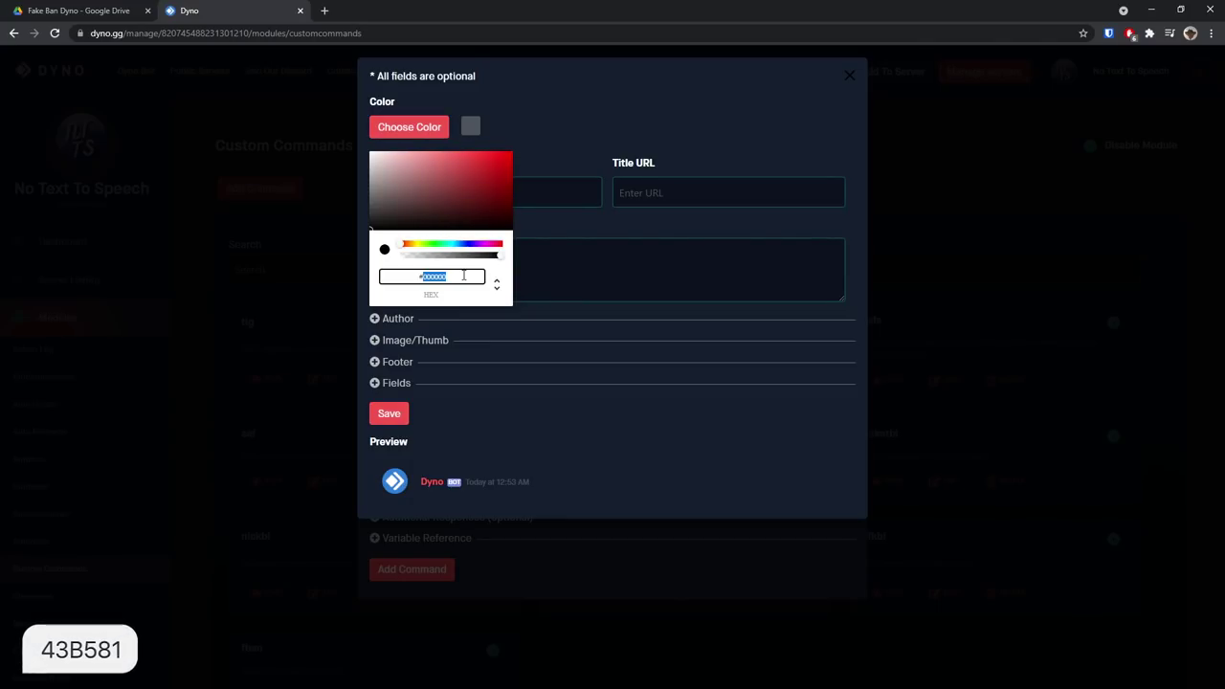
{"action": "type", "text": "#43B"}
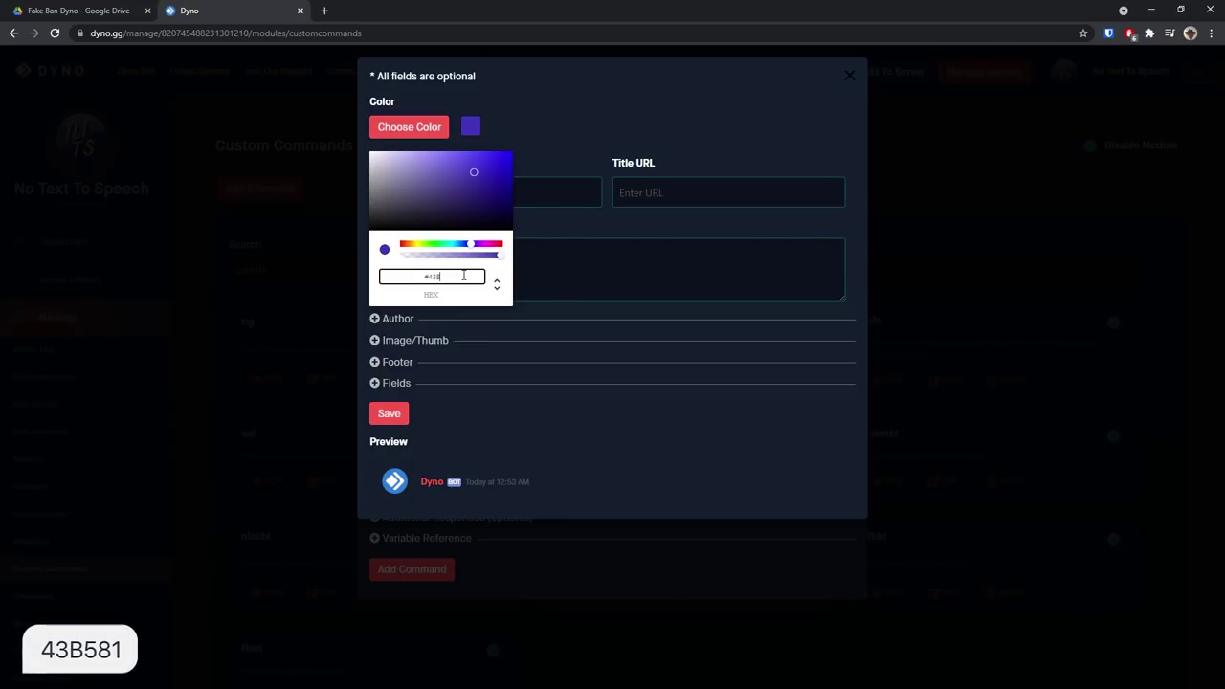
{"action": "type", "text": "581"}
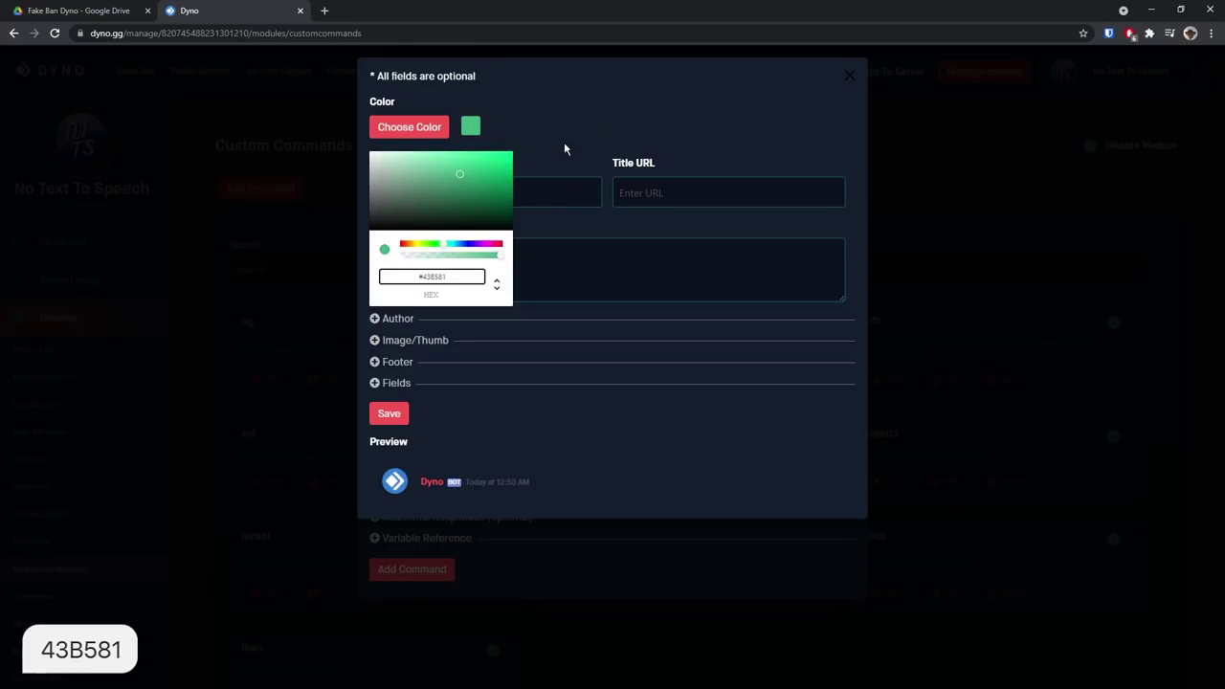
{"action": "left_click", "coordinate": [563, 144]}
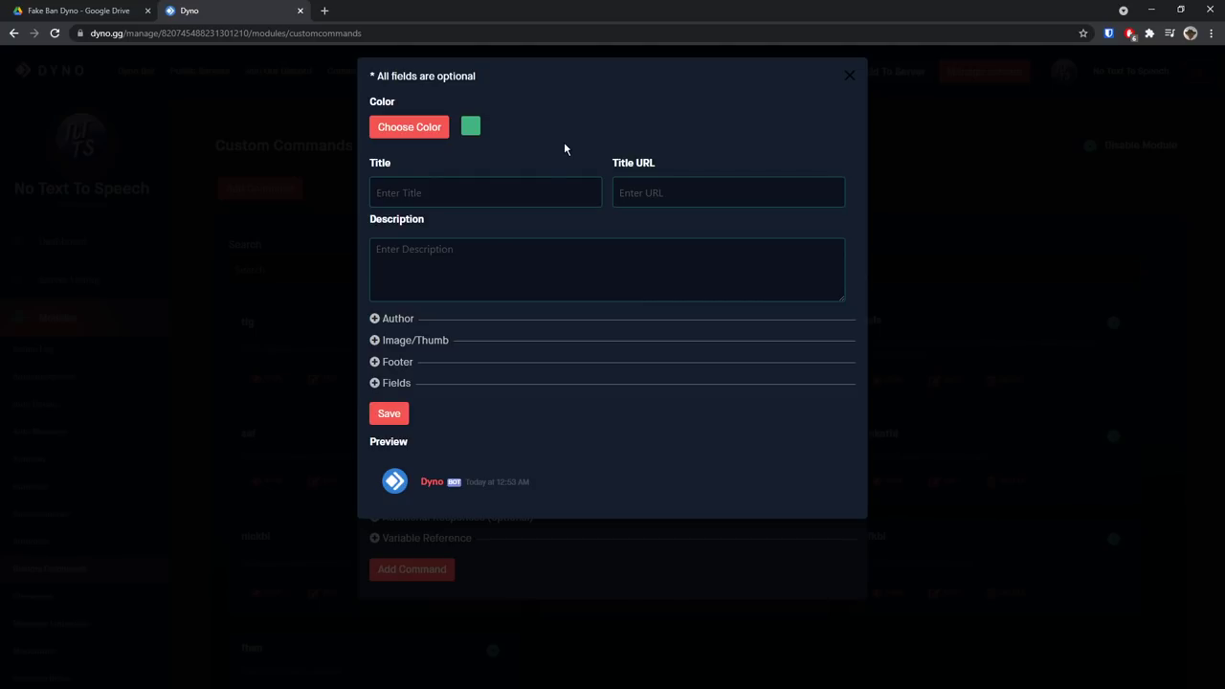
Fill the embed description with the copied check emoji code followed by "***$1.user.name has been banned.*** **||** ***$2+***".
{"action": "left_click", "coordinate": [485, 255]}
{"action": "key", "text": "ctrl+v"}
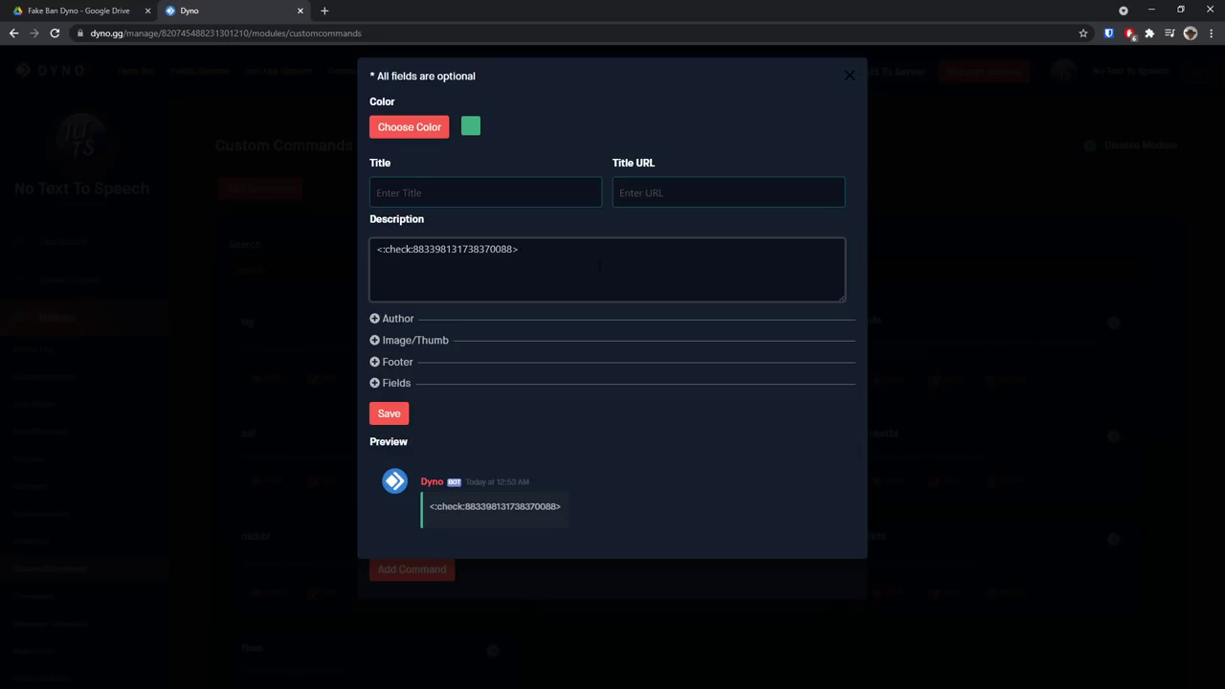
{"action": "type", "text": "***$1.user.name"}
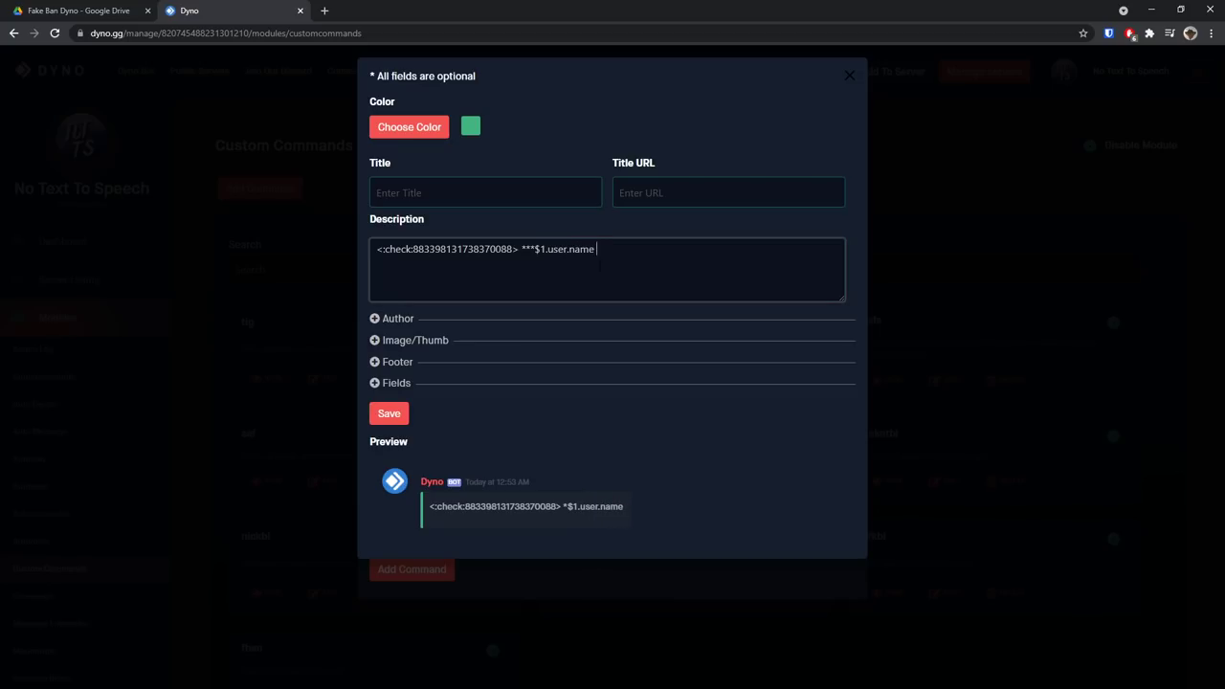
{"action": "type", "text": " has been banned"}
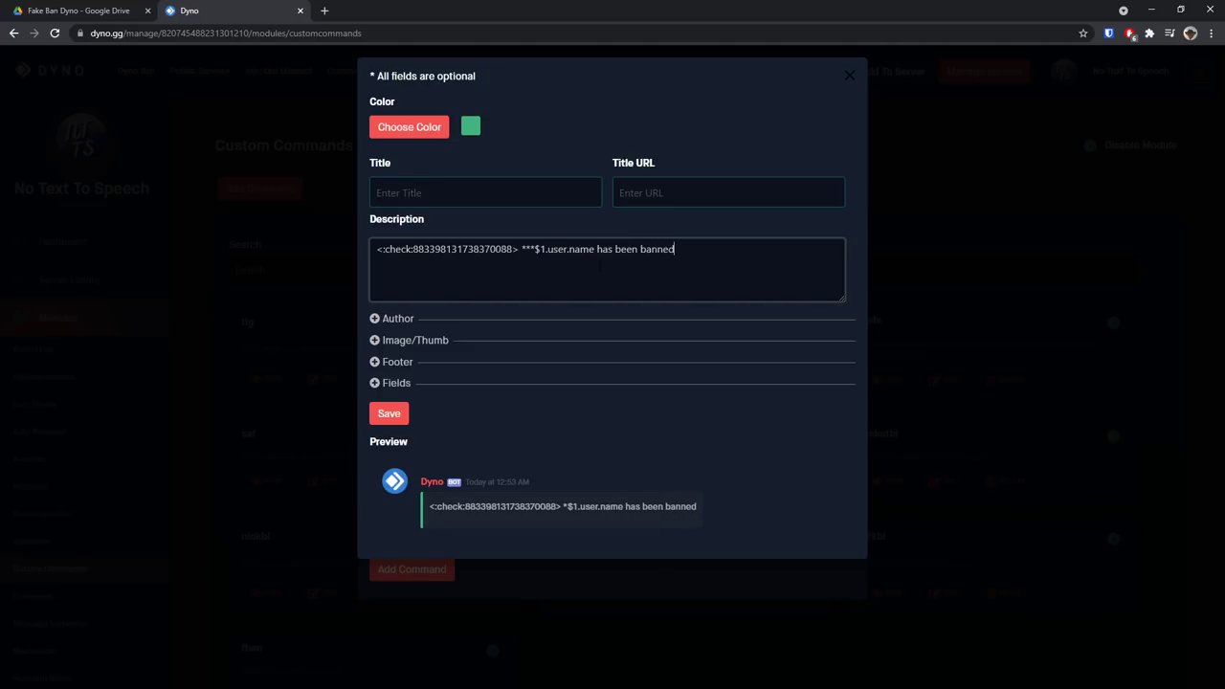
{"action": "type", "text": ".***"}
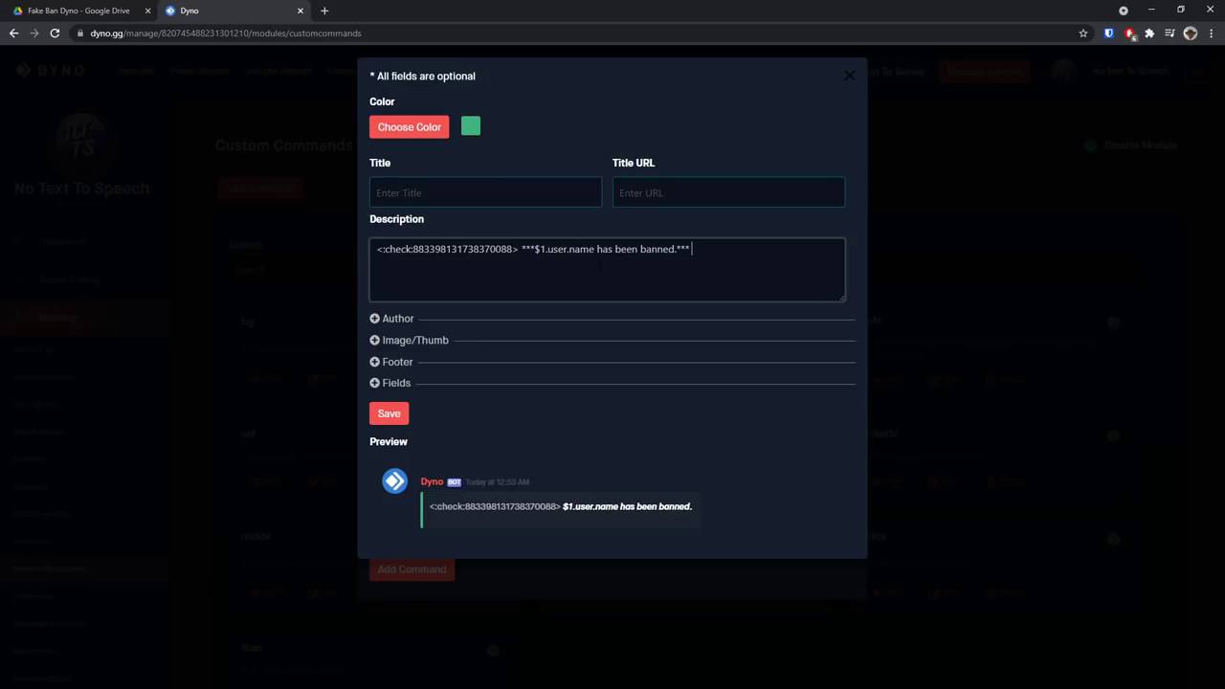
{"action": "type", "text": " **||*** ***$2+***"}
Save the embed and add the fakeban command to the server's custom commands.
{"action": "left_click_drag", "start_coordinate": [761, 249], "coordinate": [343, 255]}
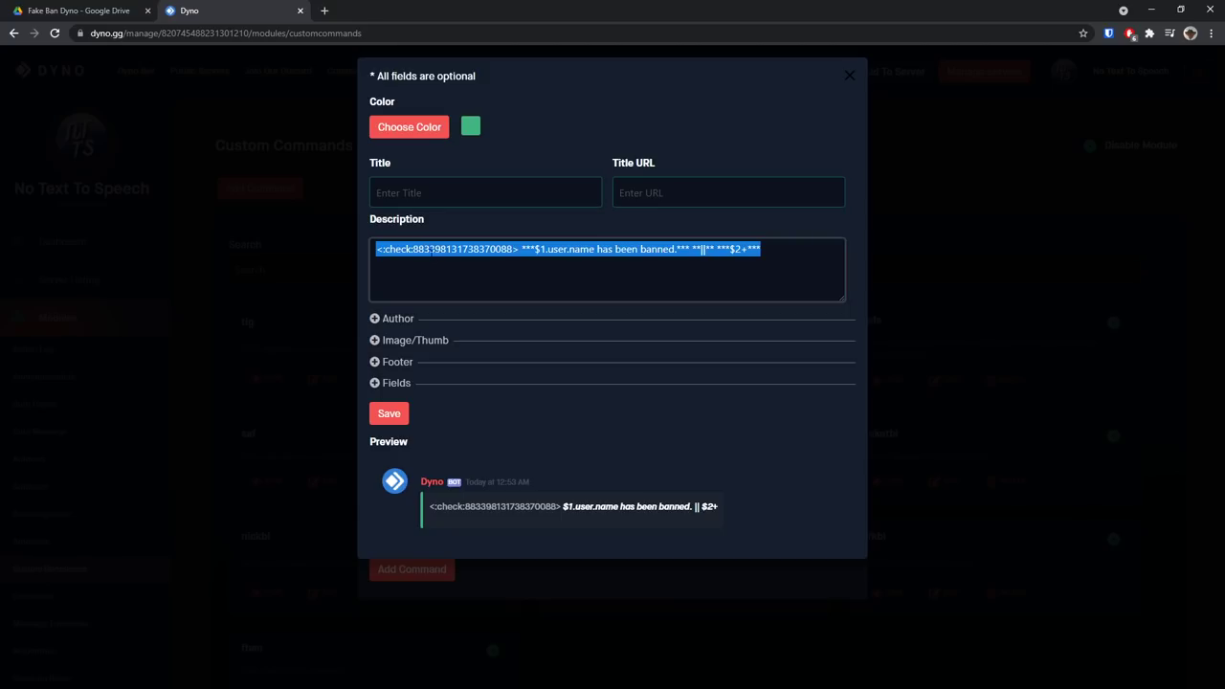
{"action": "left_click", "coordinate": [429, 249]}
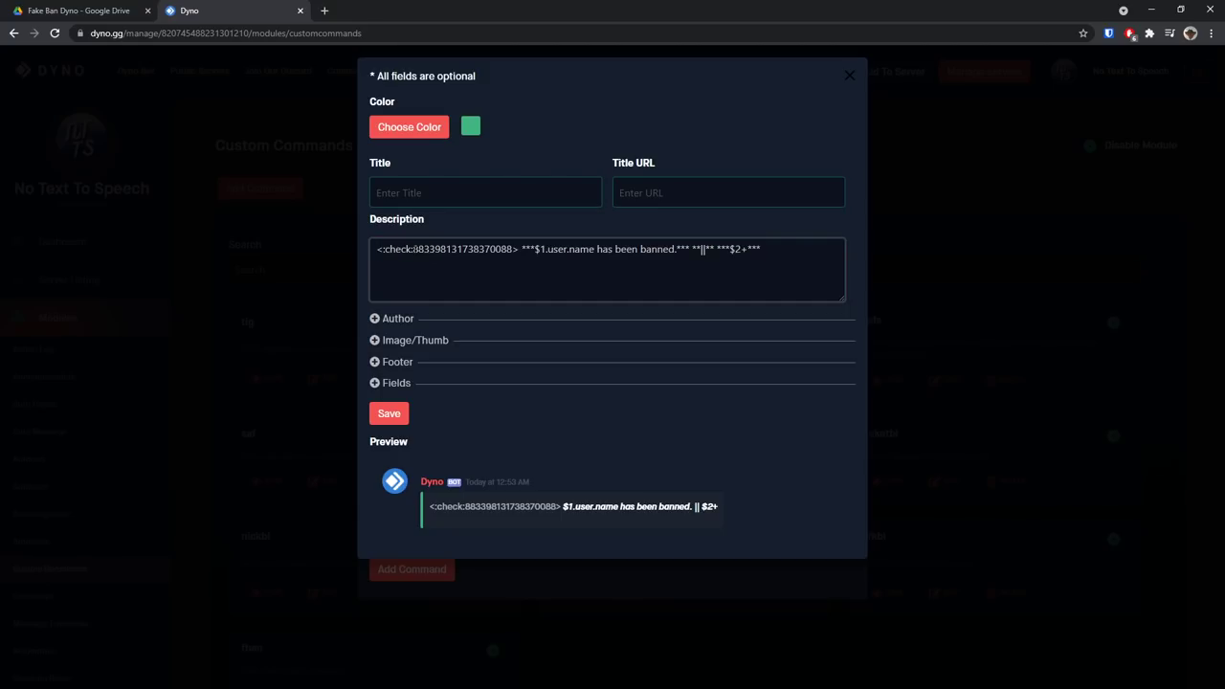
{"action": "left_click_drag", "start_coordinate": [413, 249], "coordinate": [329, 252]}
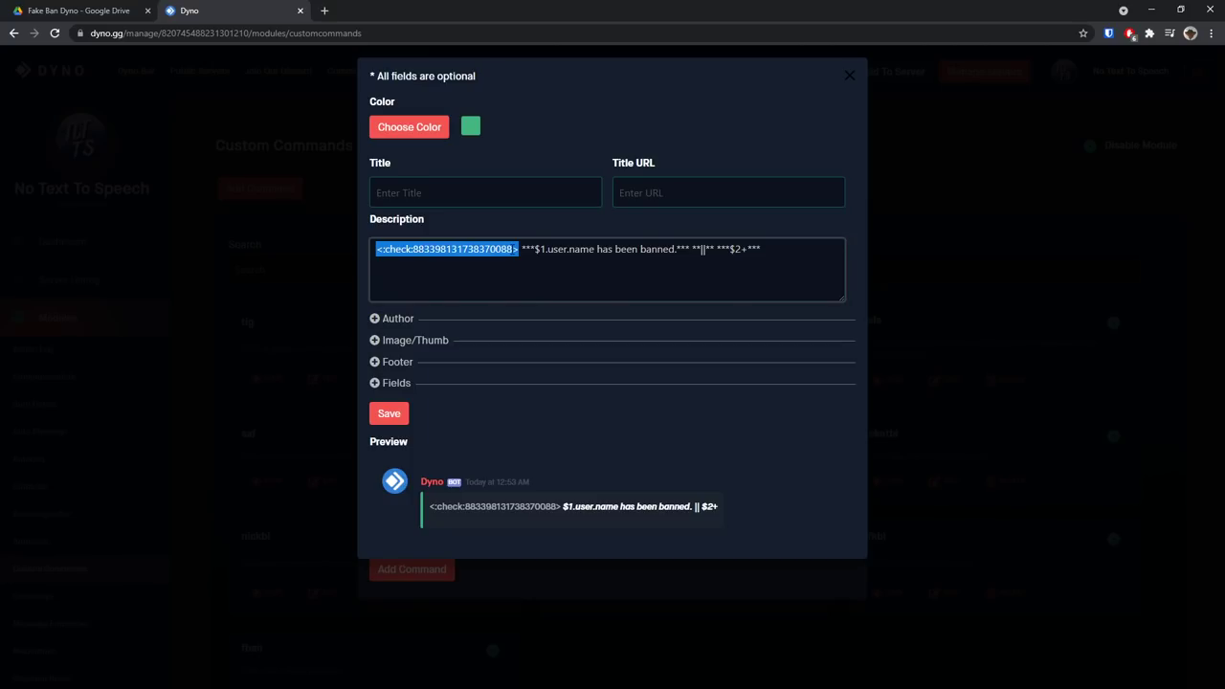
{"action": "left_click", "coordinate": [389, 414]}
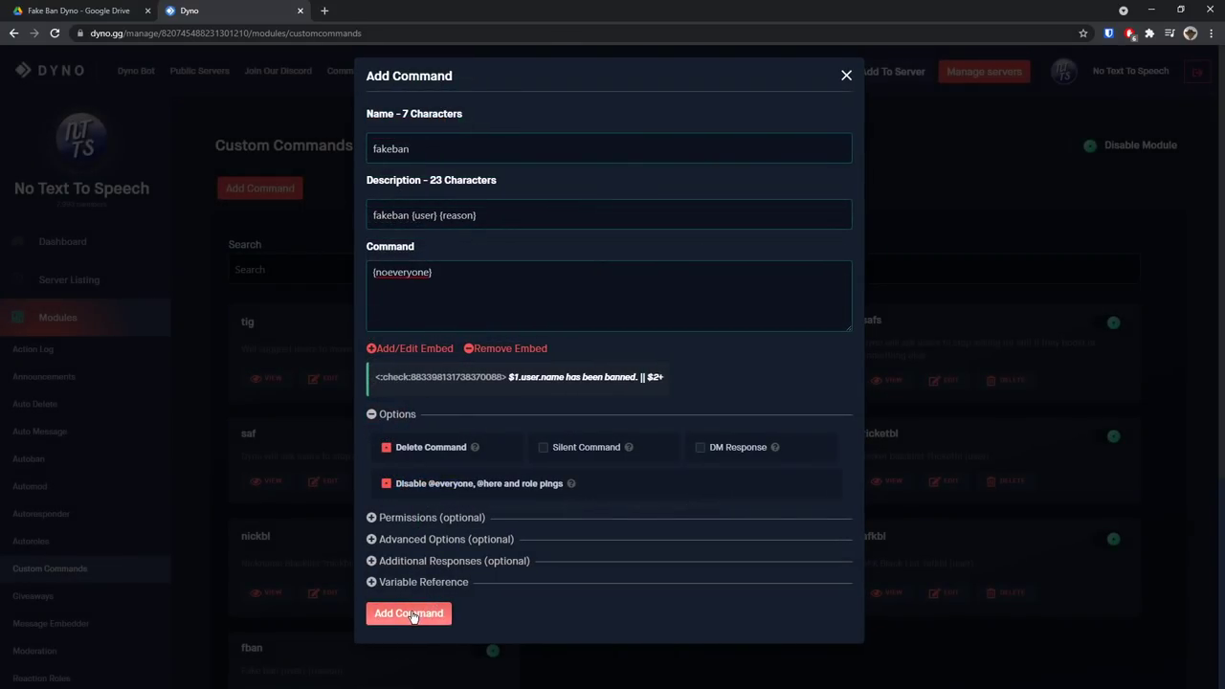
{"action": "left_click", "coordinate": [412, 614]}
Open the fakeban custom command for editing.
{"action": "scroll", "coordinate": [469, 469], "scroll_direction": "down", "scroll_amount": 2}
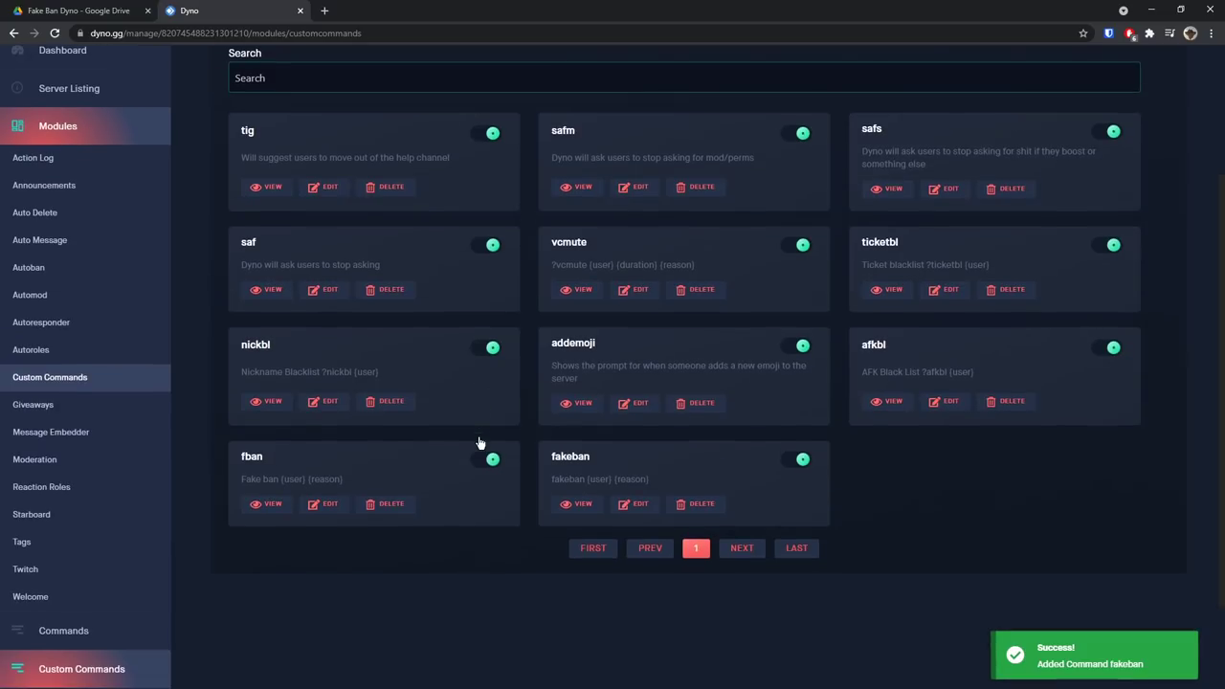
{"action": "left_click", "coordinate": [637, 505]}
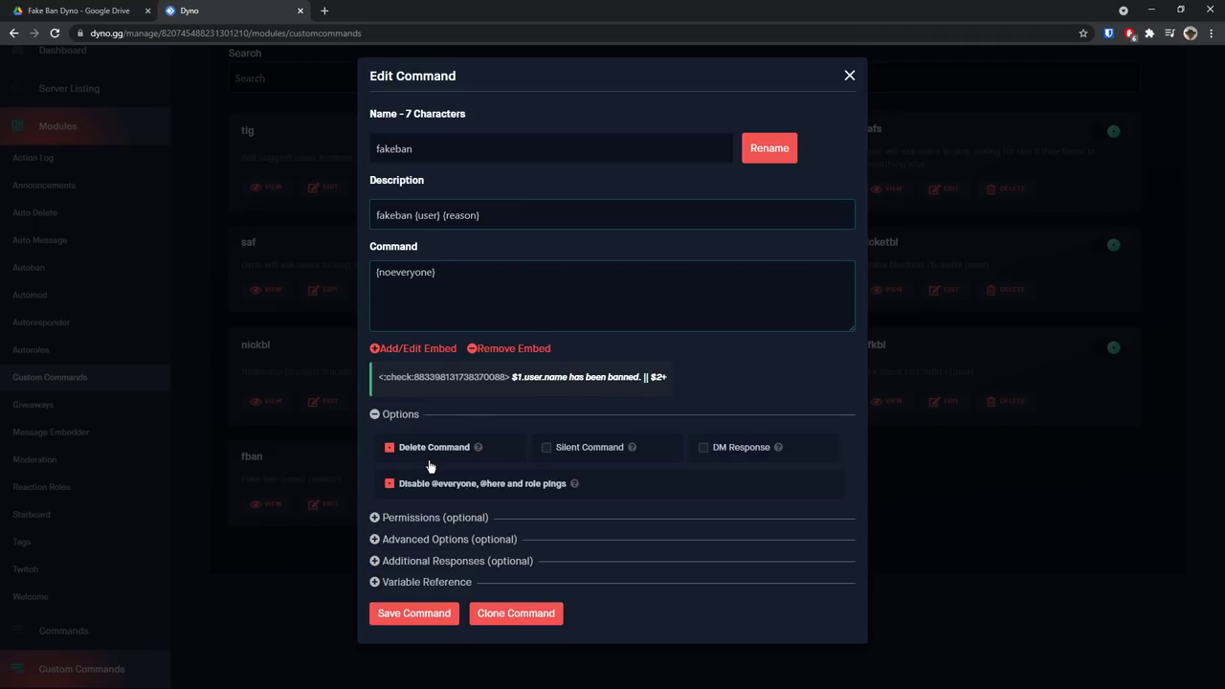
Save the fakeban command with its current options.
{"action": "left_click", "coordinate": [419, 614]}
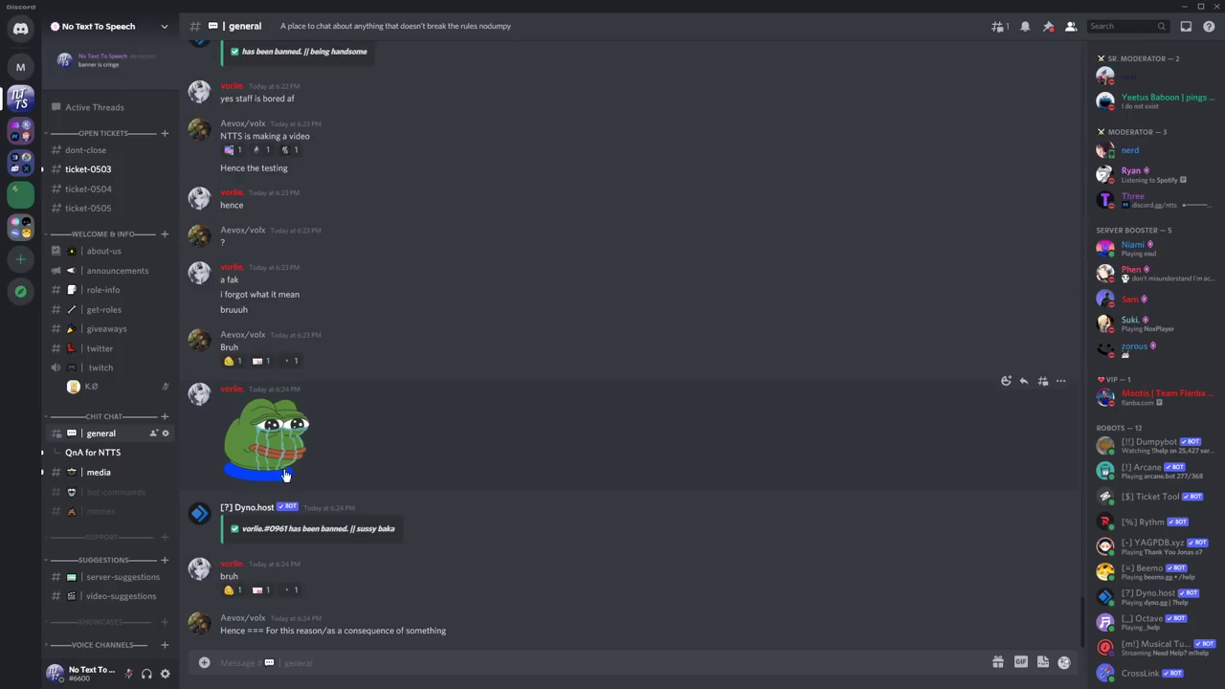
In Discord's general channel, copy the ID of the member who posted the pepe sticker and start a message with ?fakeban and that ID.
{"action": "right_click", "coordinate": [229, 397]}
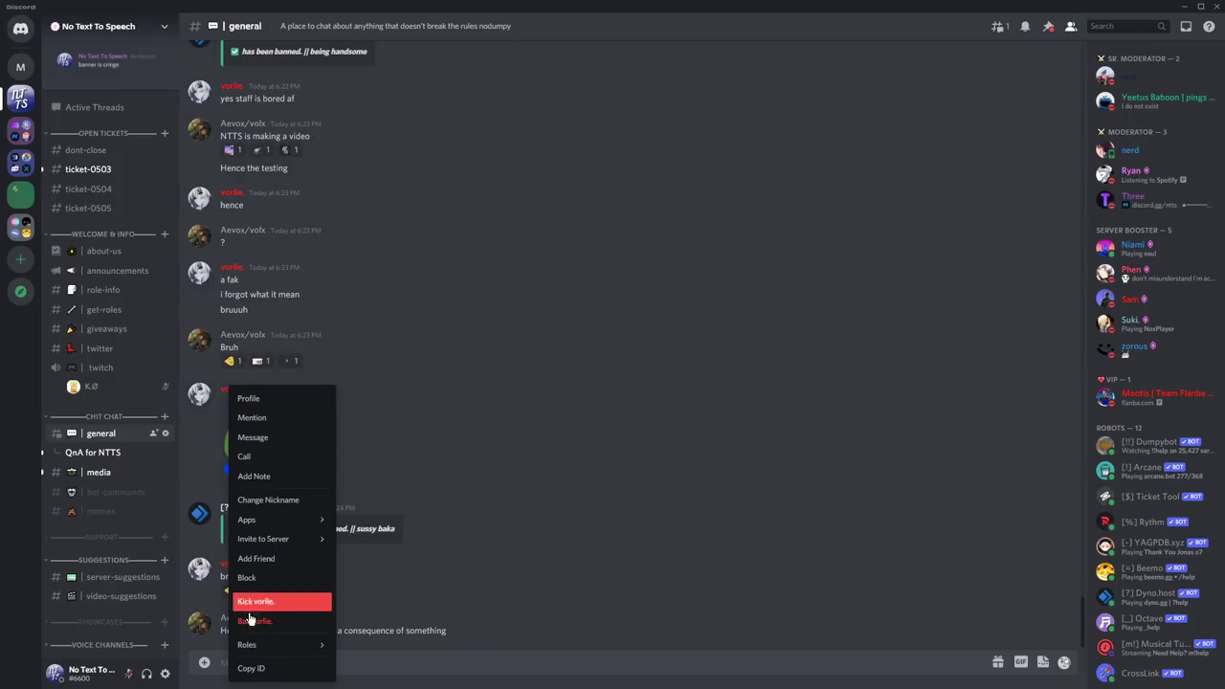
{"action": "left_click", "coordinate": [272, 664]}
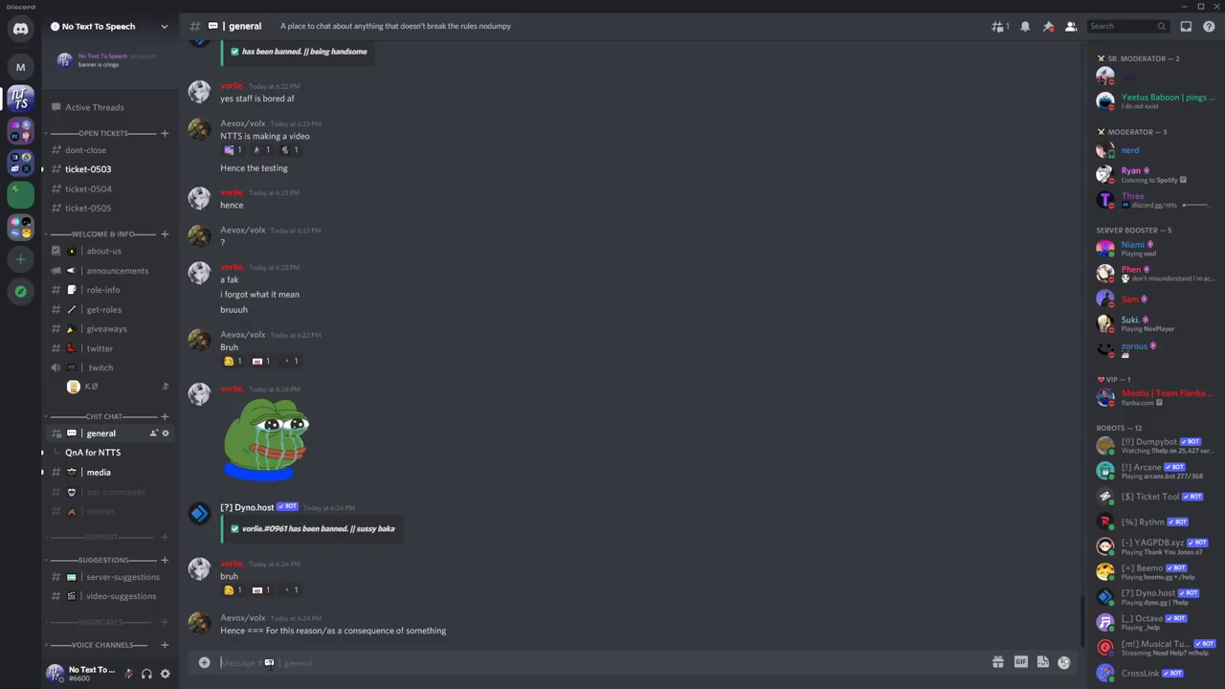
{"action": "type", "text": "?"}
{"action": "type", "text": "fakeban"}
{"action": "key", "text": "ctrl+v"}
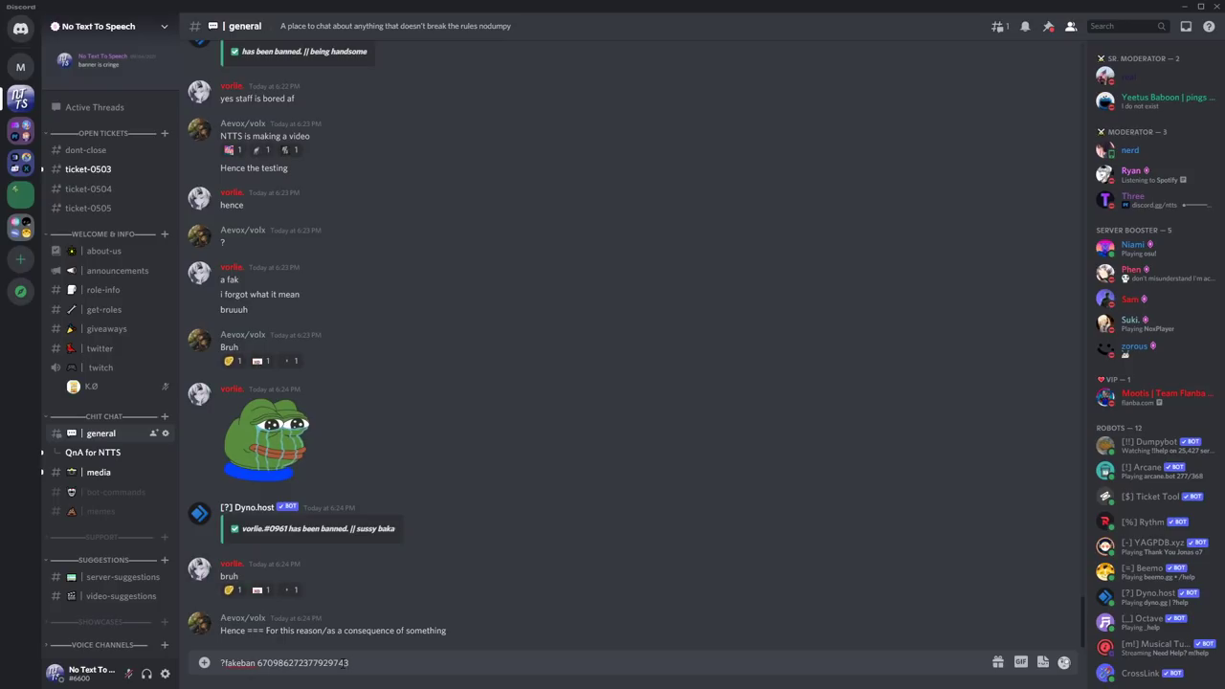
Try replacing the user ID in the ?fakeban message with a mention of the same member.
{"action": "key", "text": "ctrl+BackSpace"}
{"action": "right_click", "coordinate": [231, 568]}
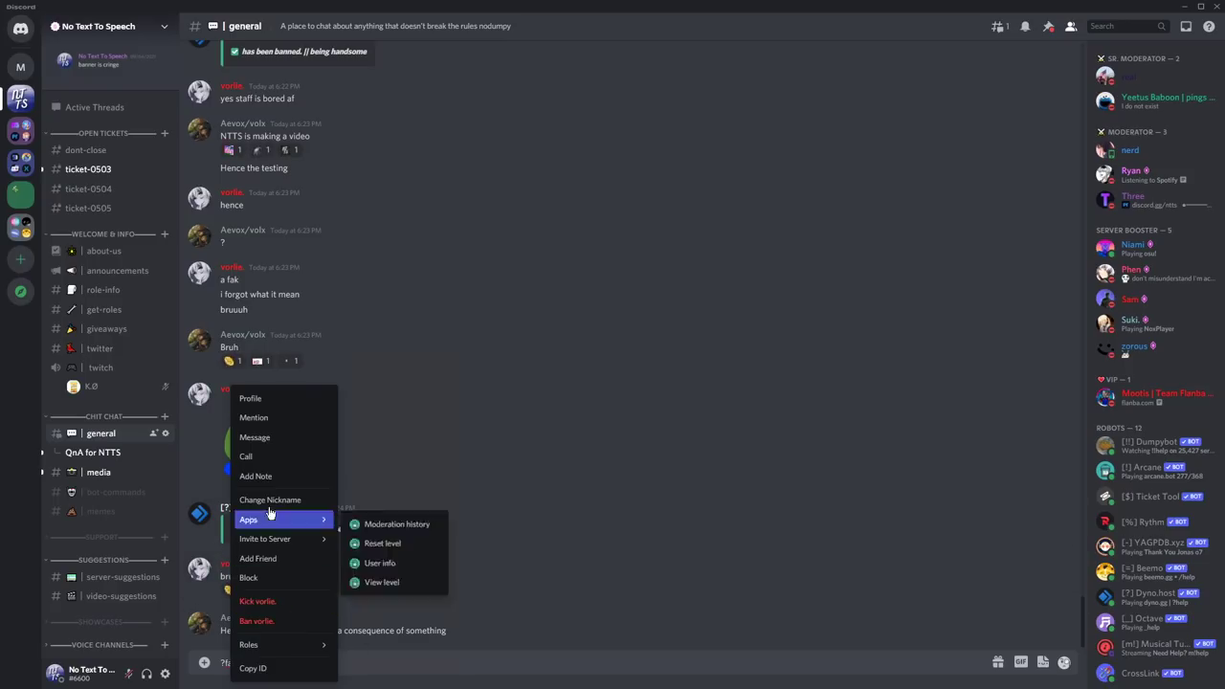
{"action": "left_click", "coordinate": [256, 425]}
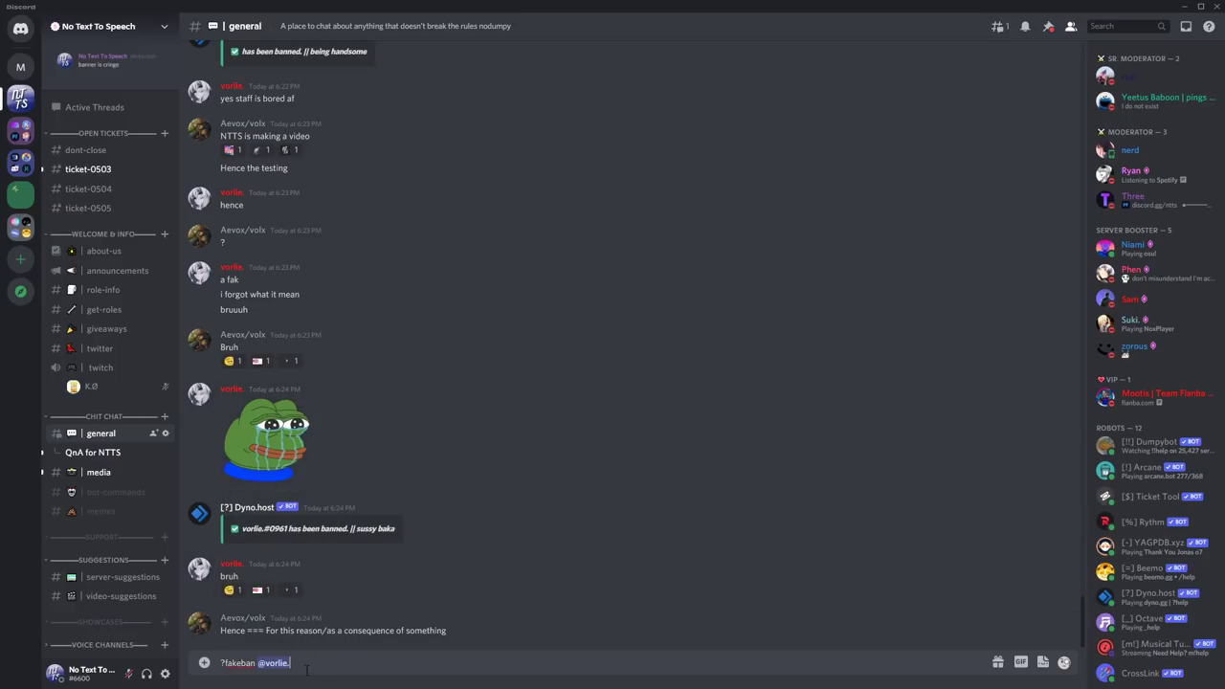
{"action": "key", "text": "BackSpace"}
Complete the ?fakeban message with the copied user ID and the reason "Sent a pepe sticker without my permission", and send it.
{"action": "key", "text": "ctrl+v"}
{"action": "type", "text": "Sent a pepe sticker without my permissiona"}
{"action": "key", "text": "BackSpace"}
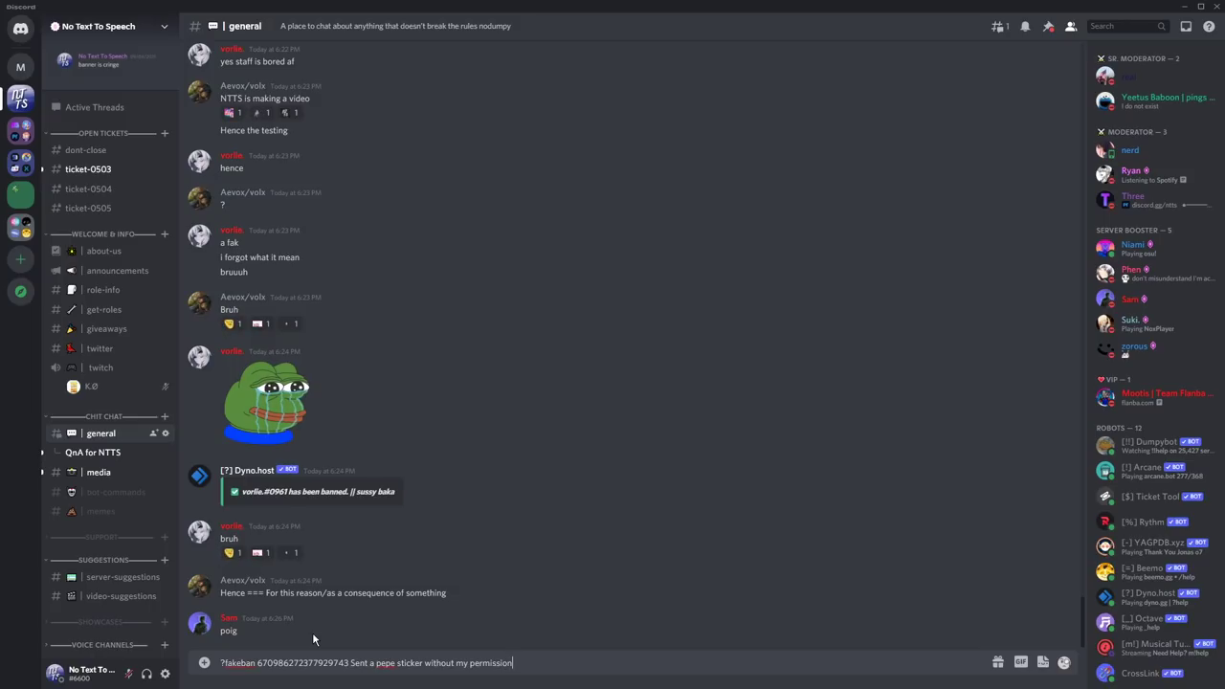
{"action": "key", "text": "Return"}
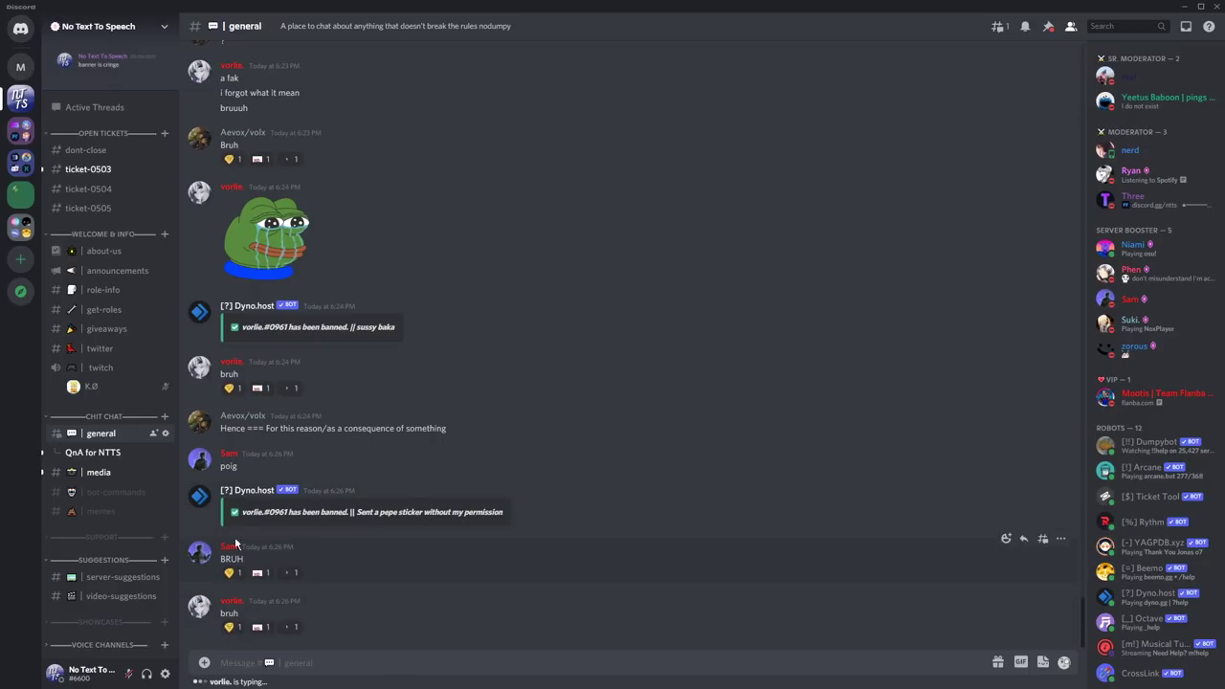
Look back through the general channel's history at the earlier fake ban embeds posted by Dyno.
{"action": "scroll", "coordinate": [320, 441], "scroll_direction": "up", "scroll_amount": 3}
{"action": "scroll", "coordinate": [299, 464], "scroll_direction": "up", "scroll_amount": 3}
{"action": "scroll", "coordinate": [299, 466], "scroll_direction": "up", "scroll_amount": 10}
{"action": "scroll", "coordinate": [296, 466], "scroll_direction": "up", "scroll_amount": 15}
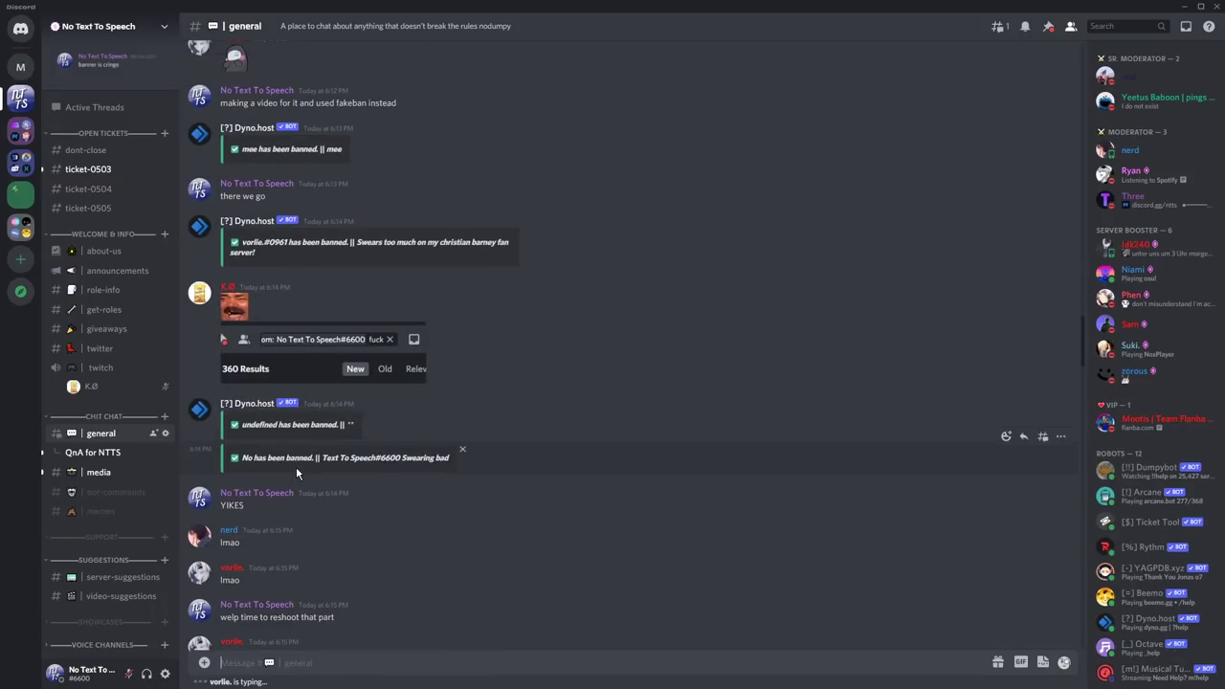
{"action": "scroll", "coordinate": [296, 466], "scroll_direction": "up", "scroll_amount": 2}
{"action": "scroll", "coordinate": [296, 466], "scroll_direction": "down", "scroll_amount": 15}
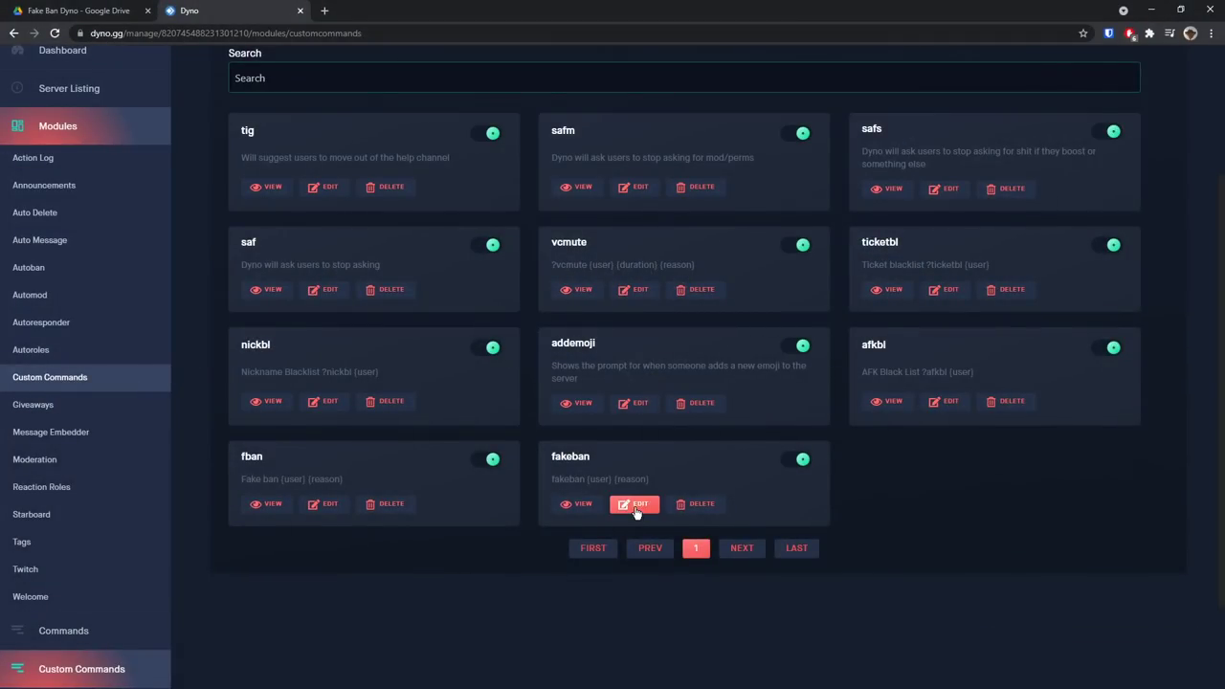
Switch to Dyno, review the fakeban command's optional role and channel permissions, and close its editor without saving.
{"action": "left_click", "coordinate": [635, 505]}
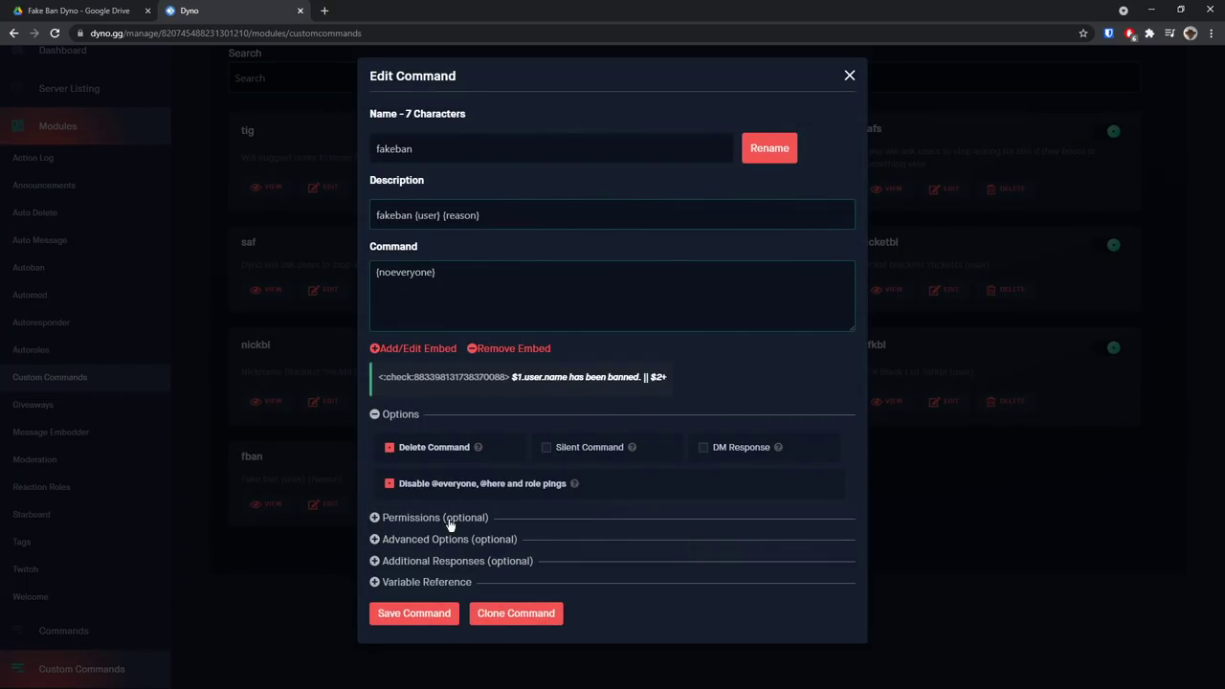
{"action": "left_click", "coordinate": [374, 518]}
{"action": "scroll", "coordinate": [484, 495], "scroll_direction": "down", "scroll_amount": 2}
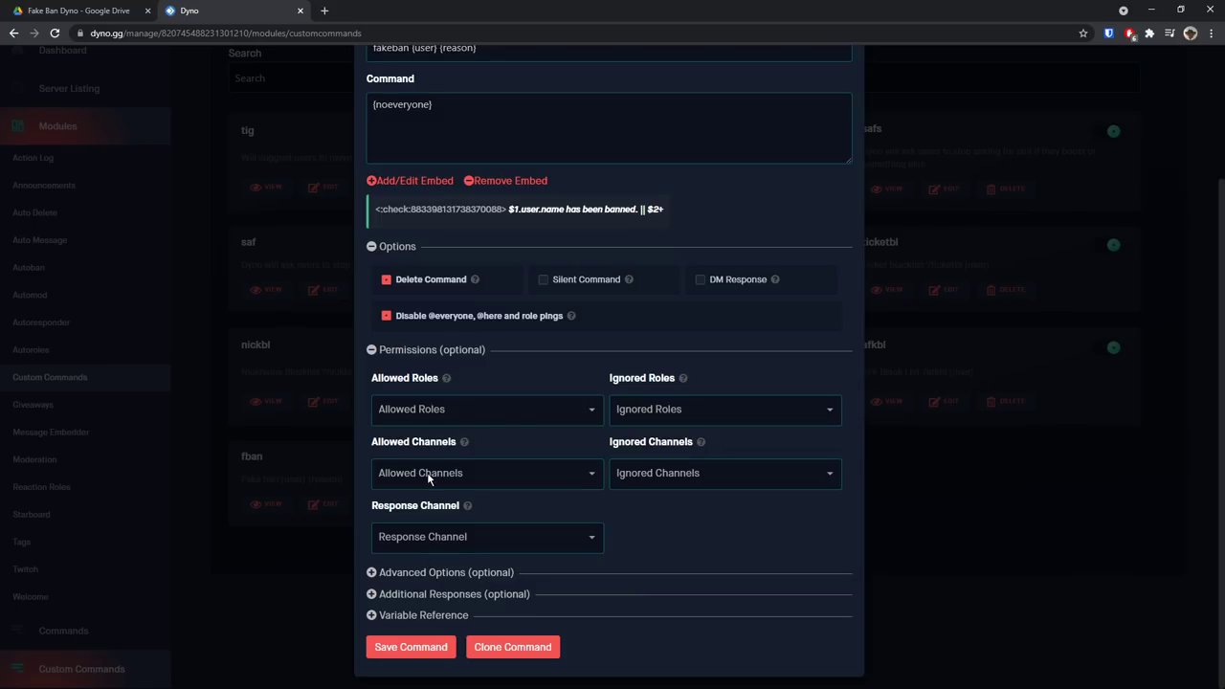
{"action": "scroll", "coordinate": [887, 404], "scroll_direction": "up", "scroll_amount": 3}
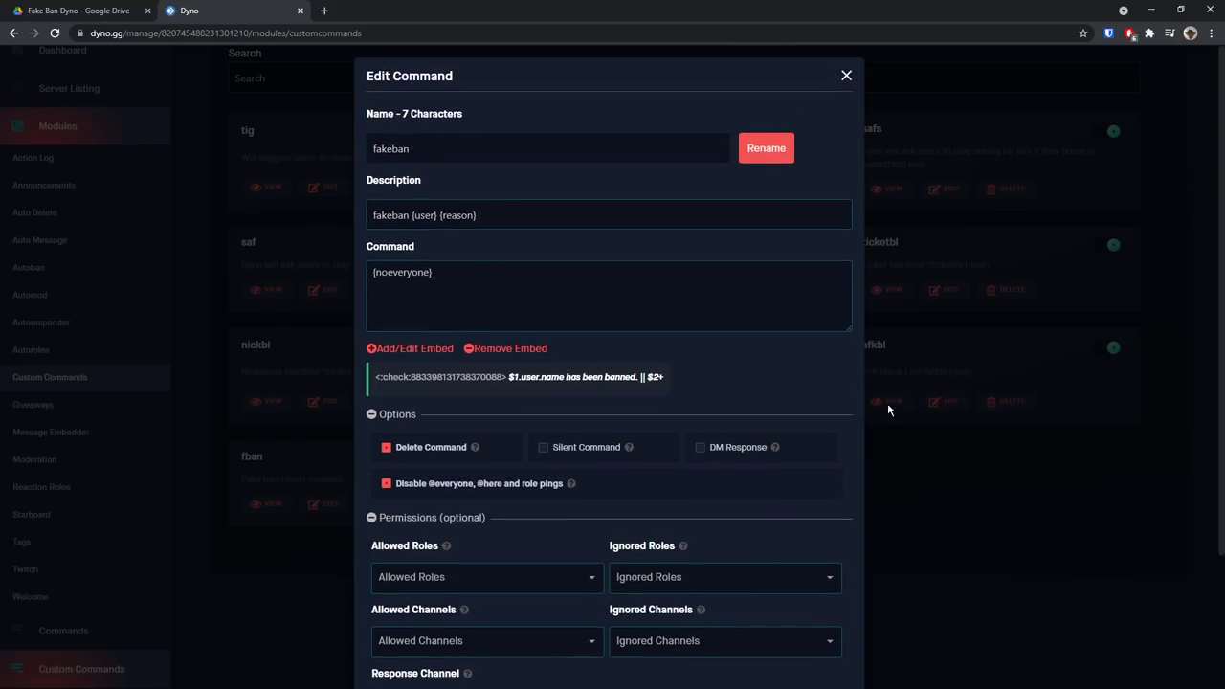
{"action": "left_click", "coordinate": [846, 76]}
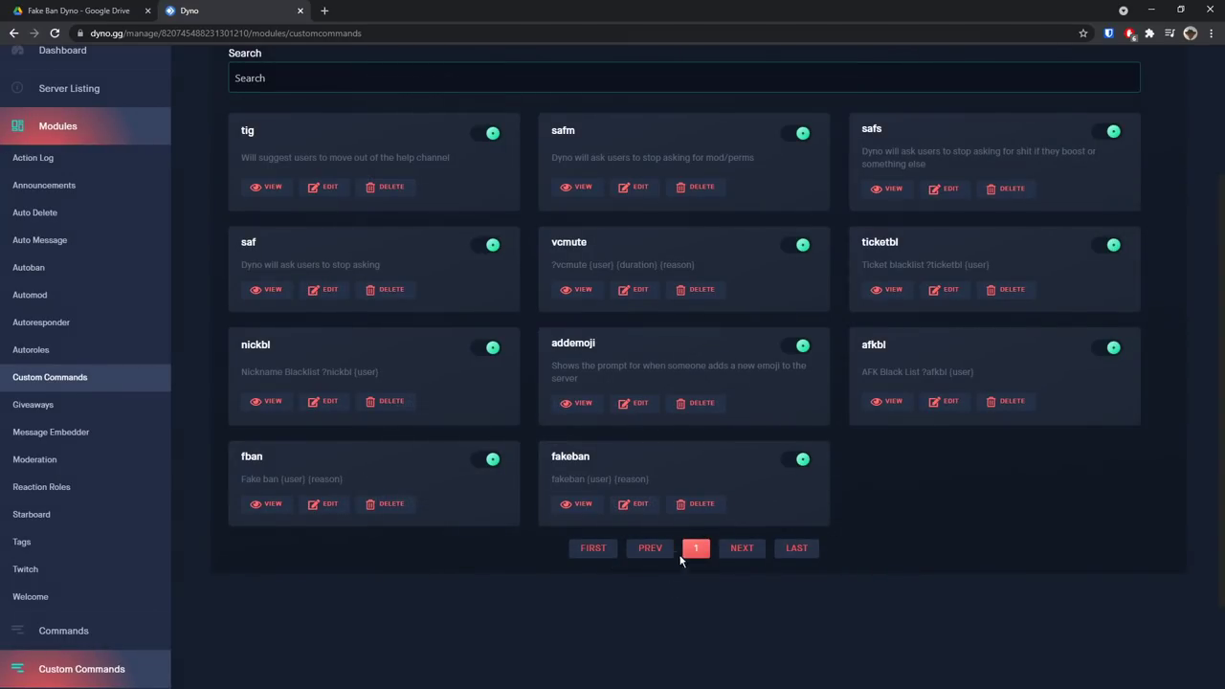